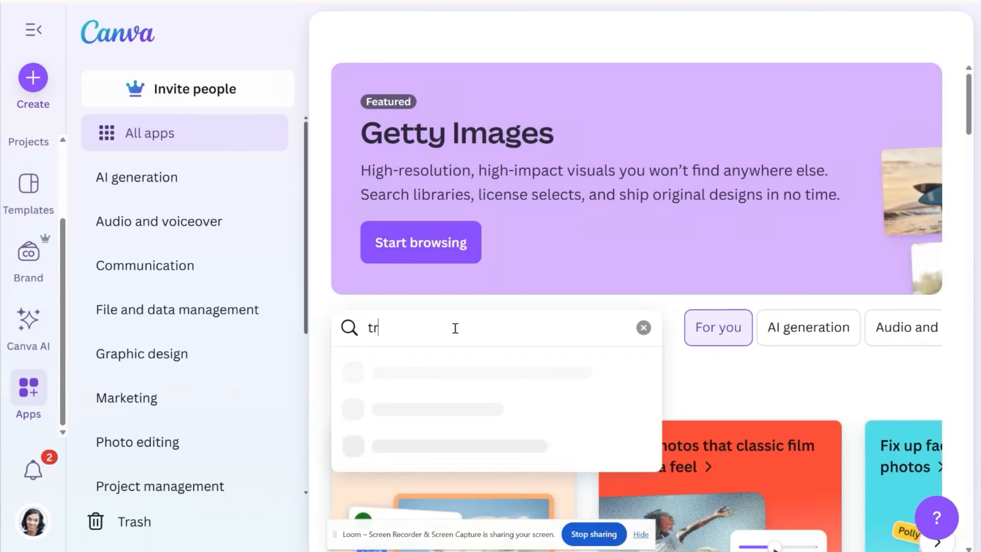
Find the Try On app by Vimmerse among the apps and choose to use it in an existing design.
{"action": "left_click", "coordinate": [449, 370]}
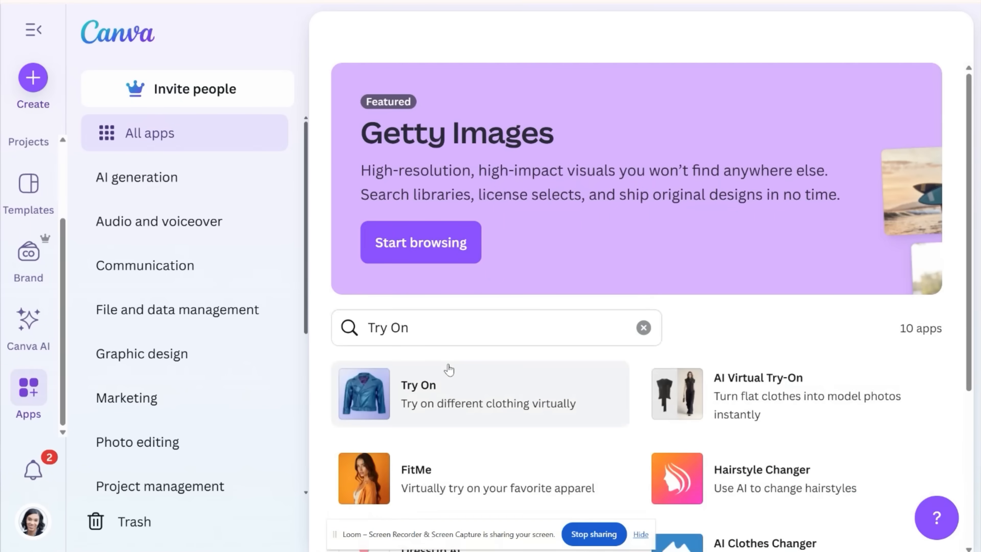
{"action": "left_click", "coordinate": [448, 371]}
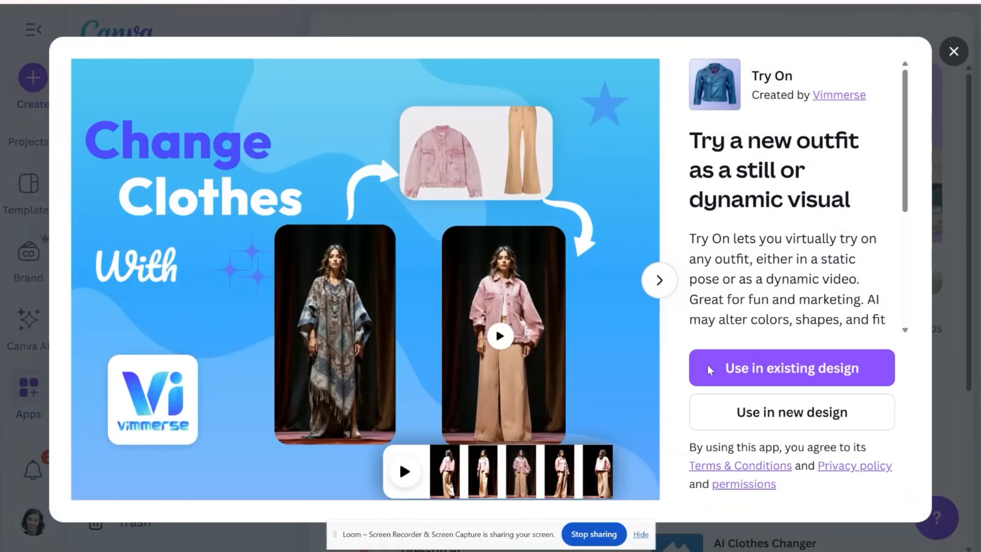
{"action": "left_click", "coordinate": [710, 370]}
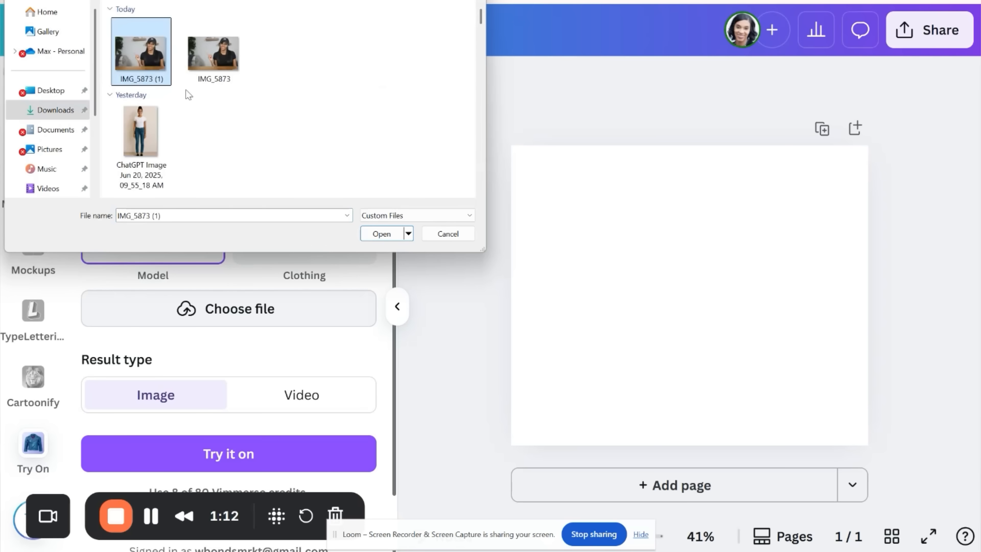
Load IMG_5873 (1) as the model photo and generate an image of it wearing the GOD IS GOOD T-shirt.
{"action": "left_click", "coordinate": [381, 232]}
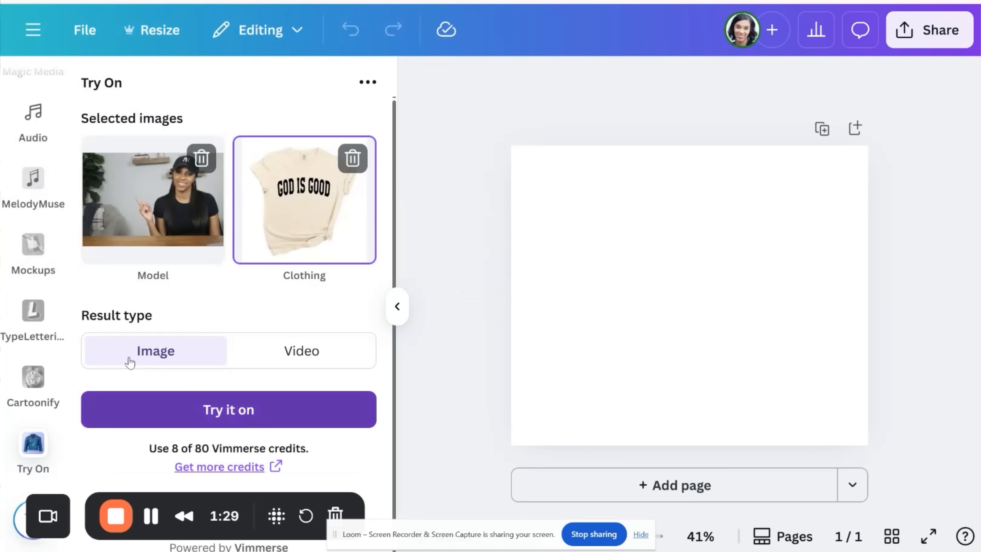
{"action": "left_click", "coordinate": [162, 409]}
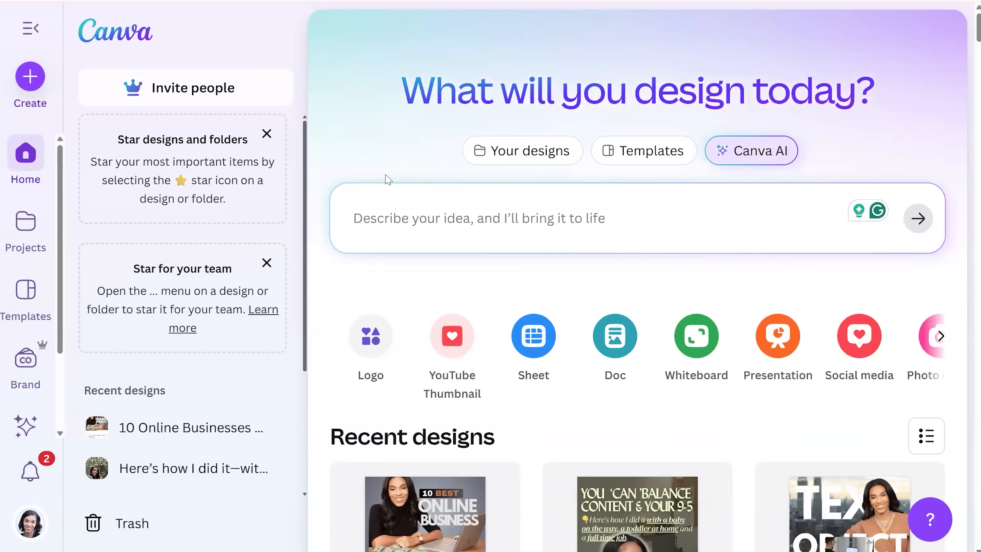
Search the design types for FLYER and create a blank 8.5 × 11 in Flyer (Portrait) design.
{"action": "left_click", "coordinate": [34, 86]}
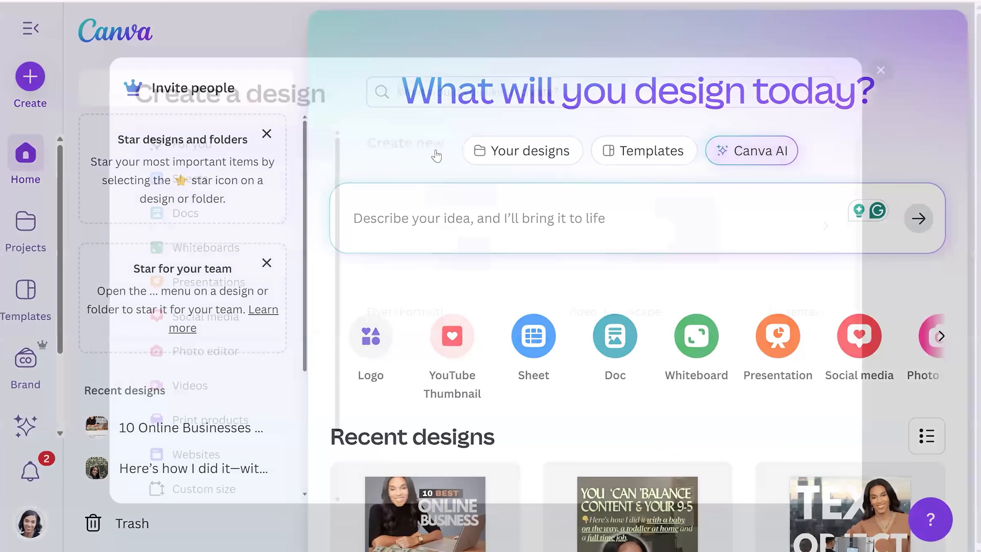
{"action": "type", "text": "FLYER"}
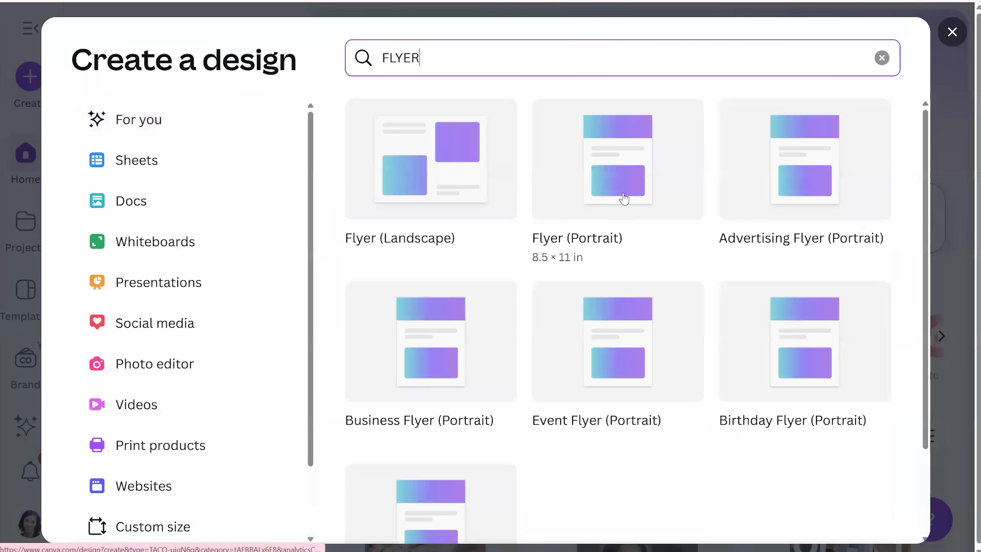
{"action": "left_click", "coordinate": [620, 183]}
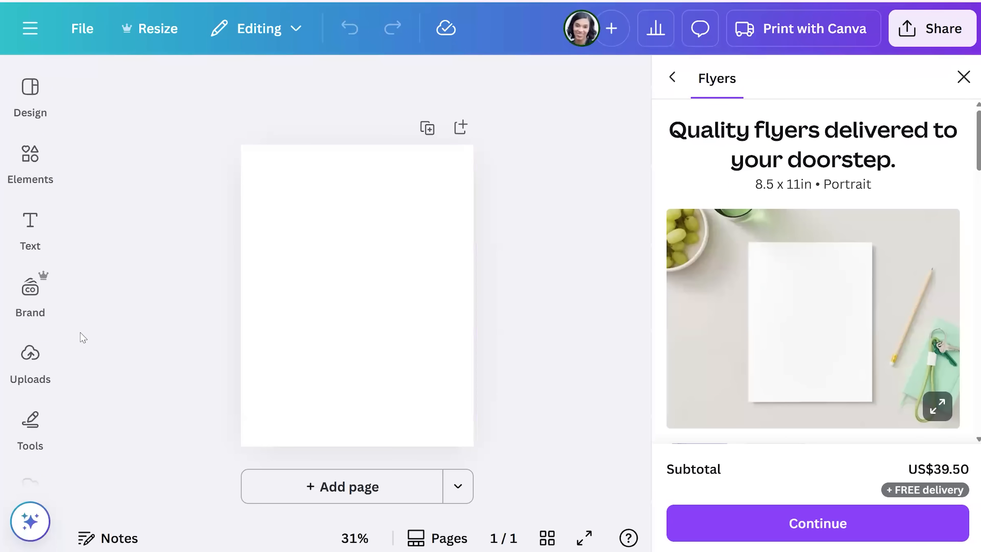
Place the uploaded photo of the woman in the brown dress on the flyer page.
{"action": "left_click", "coordinate": [31, 356]}
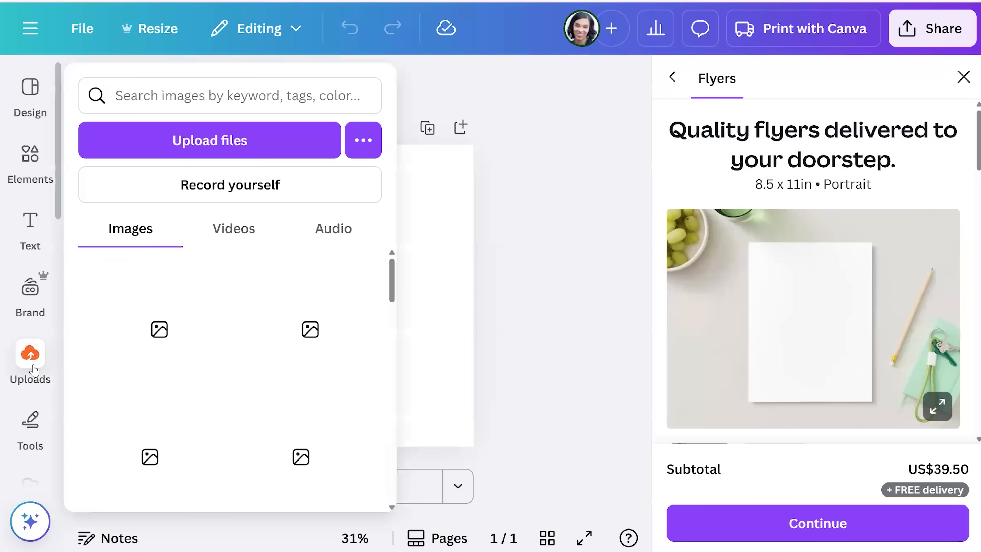
{"action": "left_click", "coordinate": [168, 154]}
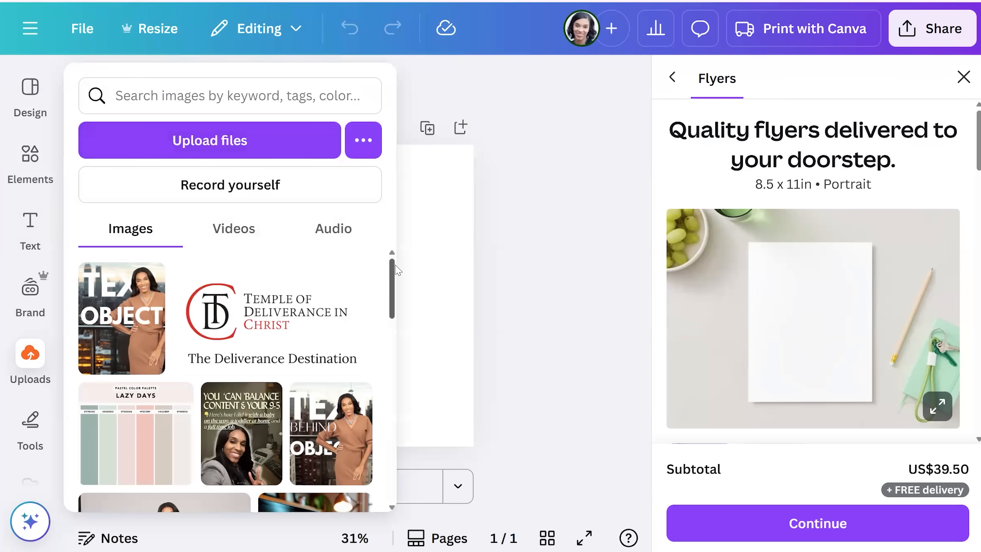
{"action": "scroll", "coordinate": [214, 323], "scroll_direction": "down", "scroll_amount": 5}
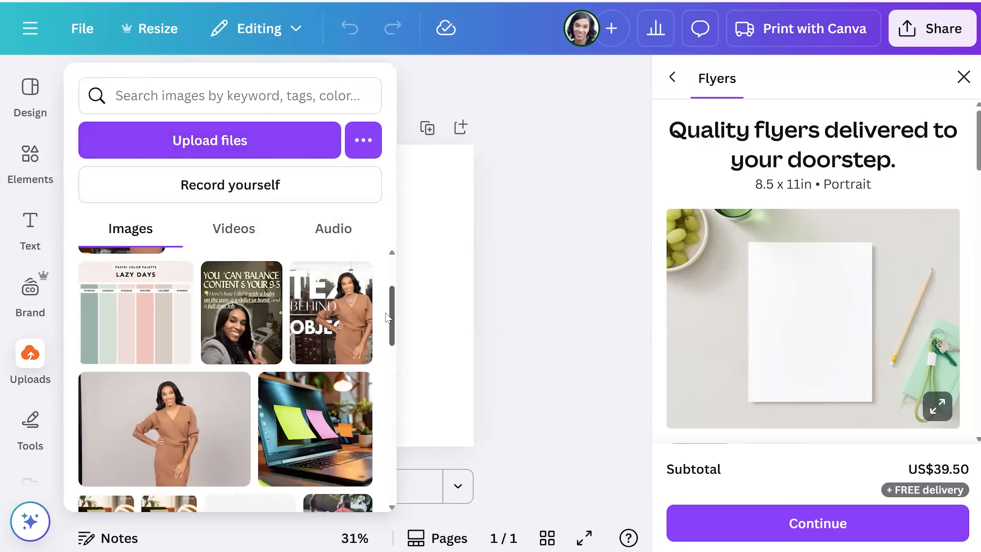
{"action": "left_click", "coordinate": [214, 323]}
{"action": "left_click", "coordinate": [563, 300]}
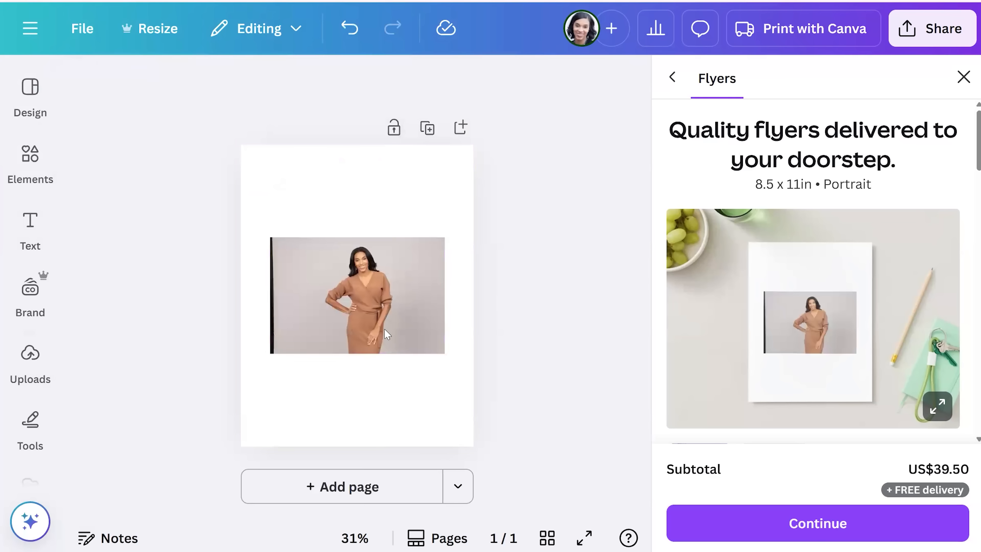
Enlarge and reposition the photo so it fills the flyer page with the woman centred.
{"action": "left_click", "coordinate": [386, 332]}
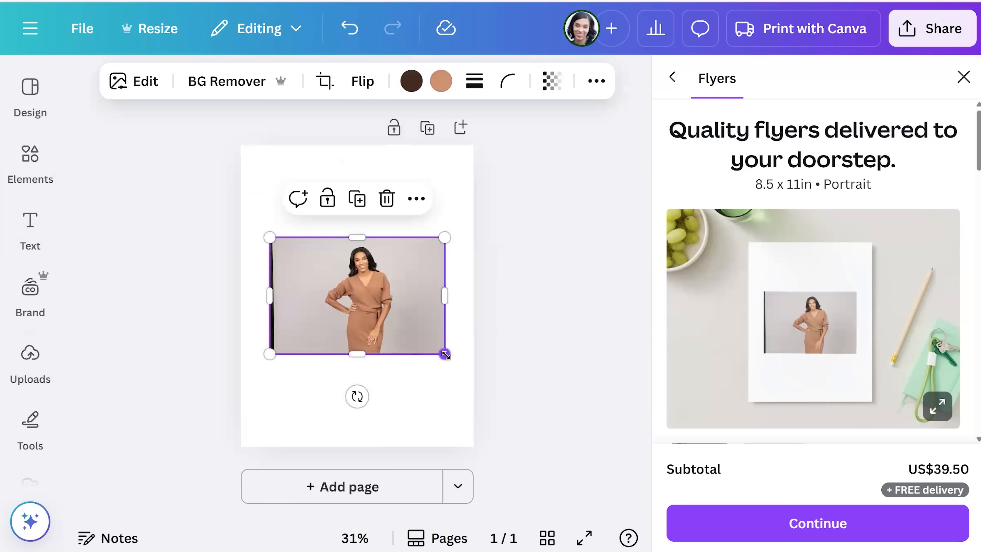
{"action": "left_click_drag", "start_coordinate": [447, 369], "coordinate": [578, 513]}
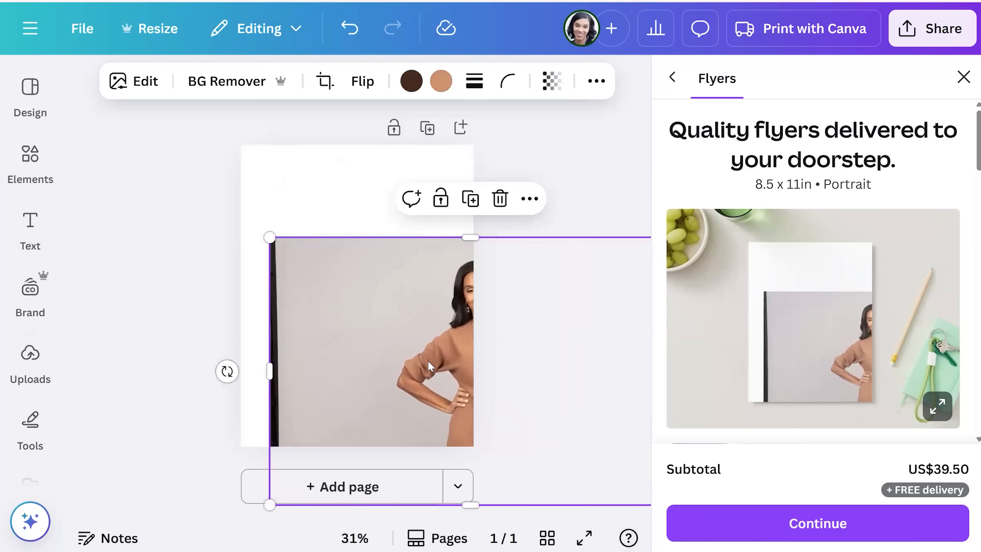
{"action": "left_click_drag", "start_coordinate": [366, 355], "coordinate": [291, 273]}
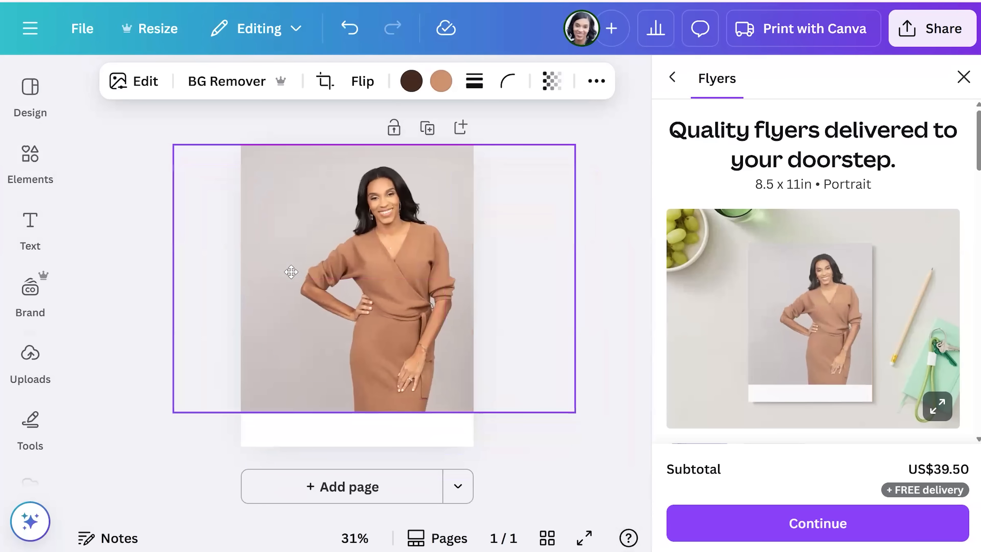
{"action": "left_click_drag", "start_coordinate": [172, 412], "coordinate": [126, 443]}
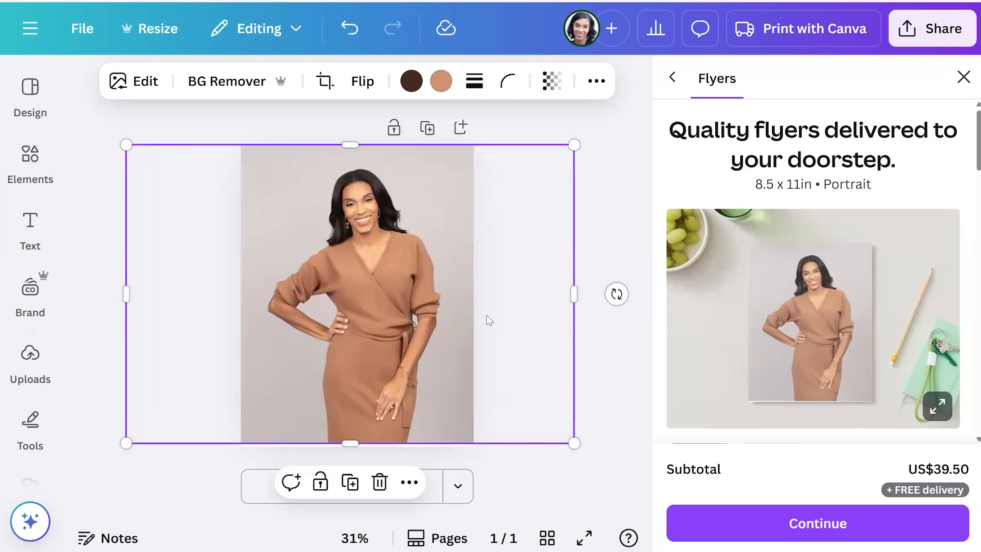
{"action": "left_click", "coordinate": [606, 175]}
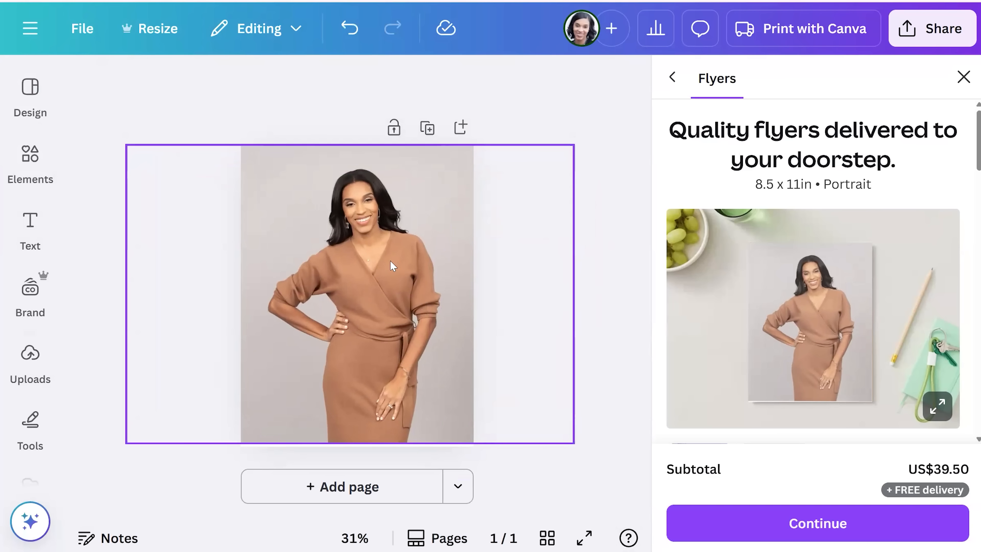
Open Magic Edit for the photo and close the flyer printing offer.
{"action": "left_click", "coordinate": [405, 243]}
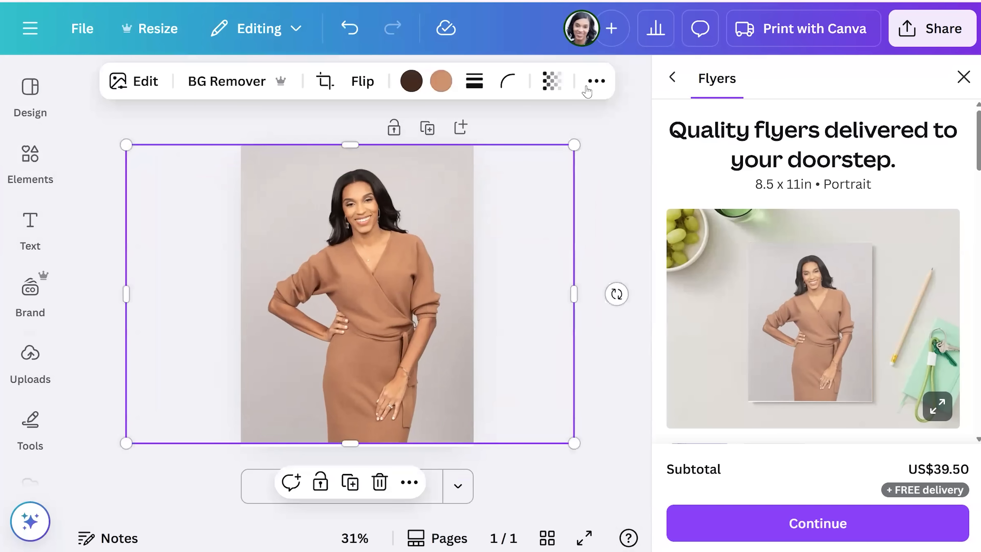
{"action": "left_click", "coordinate": [151, 82]}
{"action": "left_click_drag", "start_coordinate": [392, 183], "coordinate": [391, 241]}
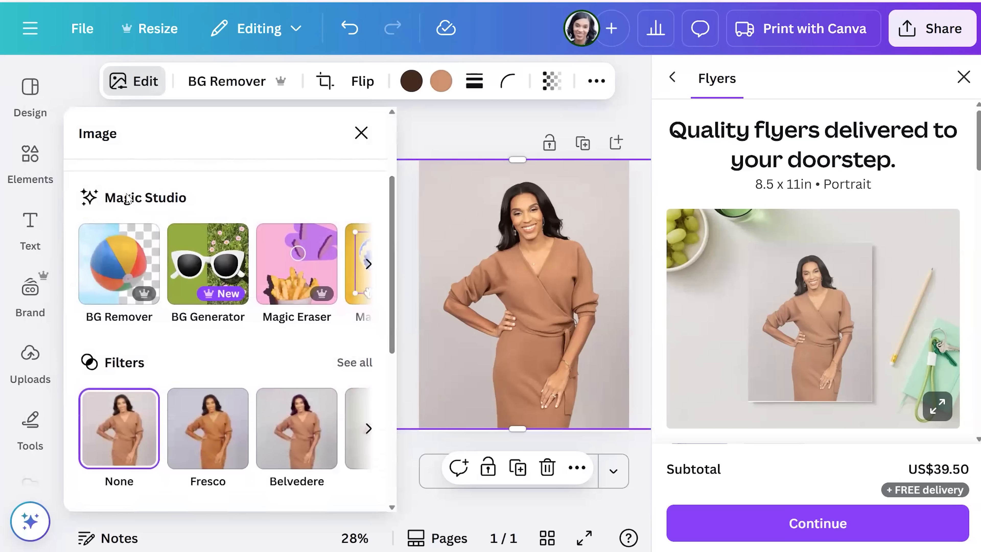
{"action": "left_click", "coordinate": [368, 264]}
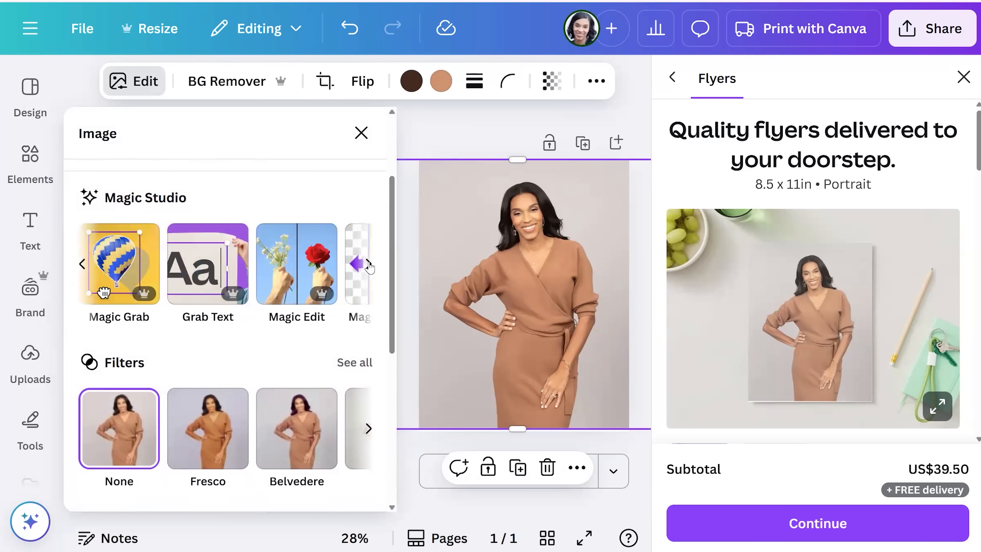
{"action": "left_click", "coordinate": [288, 267]}
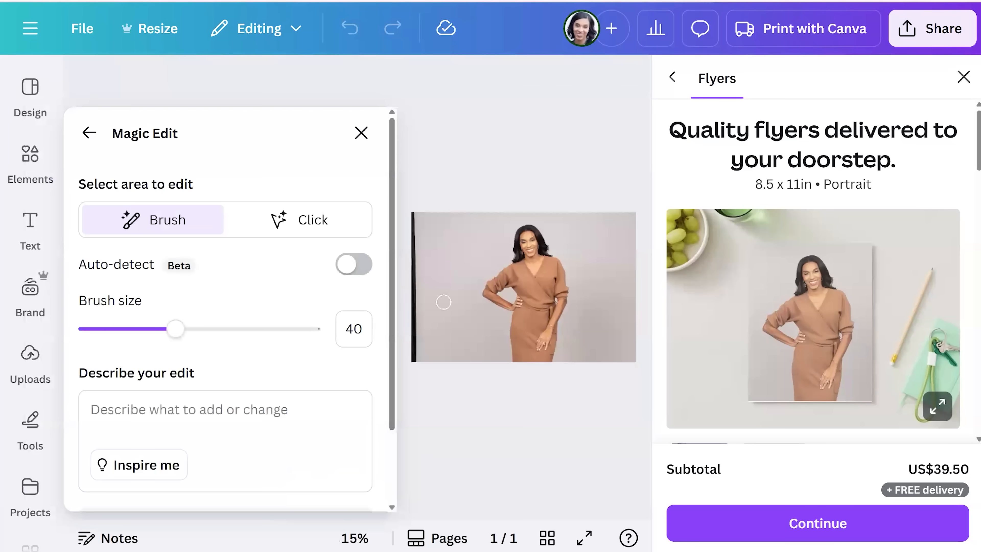
{"action": "left_click", "coordinate": [961, 79]}
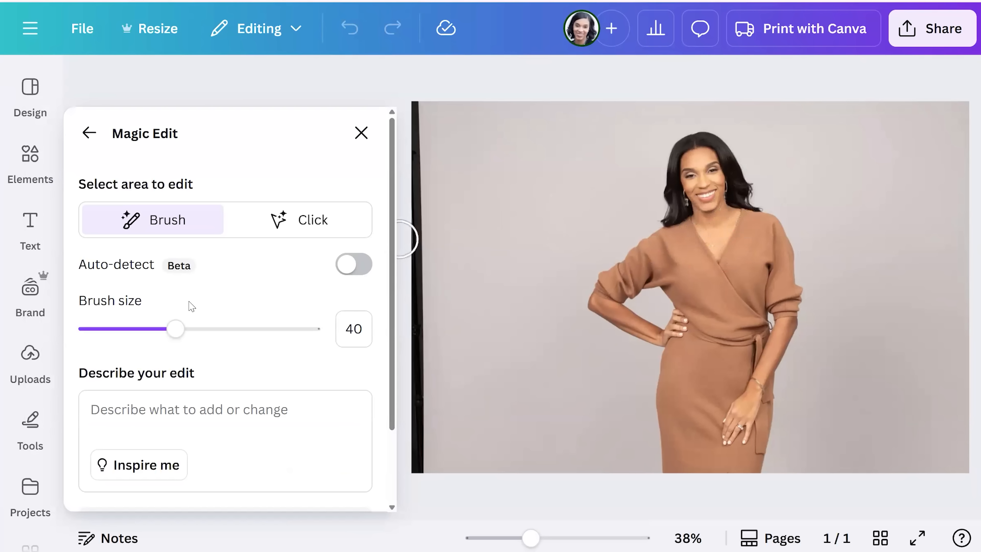
Set the Magic Edit brush size to 5 and paint a necklace-shaped area around the woman's neck.
{"action": "left_click_drag", "start_coordinate": [176, 328], "coordinate": [96, 334]}
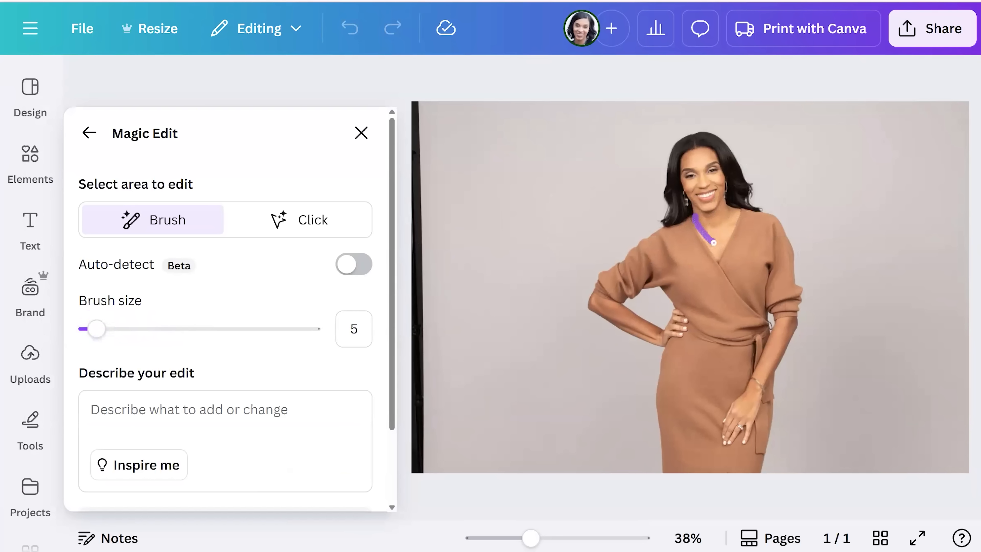
{"action": "left_click_drag", "start_coordinate": [717, 243], "coordinate": [730, 224]}
{"action": "left_click_drag", "start_coordinate": [731, 207], "coordinate": [731, 207]}
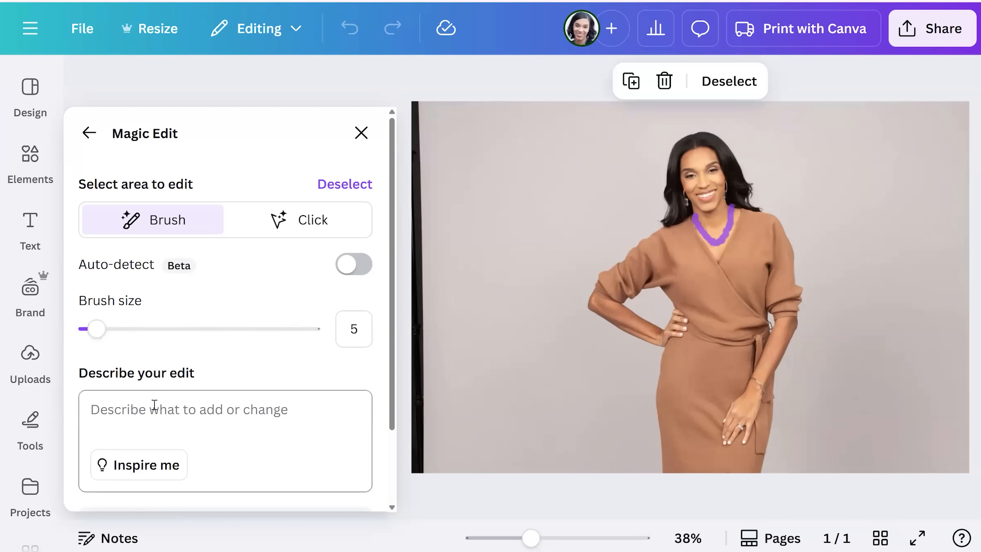
Describe the edit as "I want a diamond necklace" and generate the results.
{"action": "left_click", "coordinate": [150, 413]}
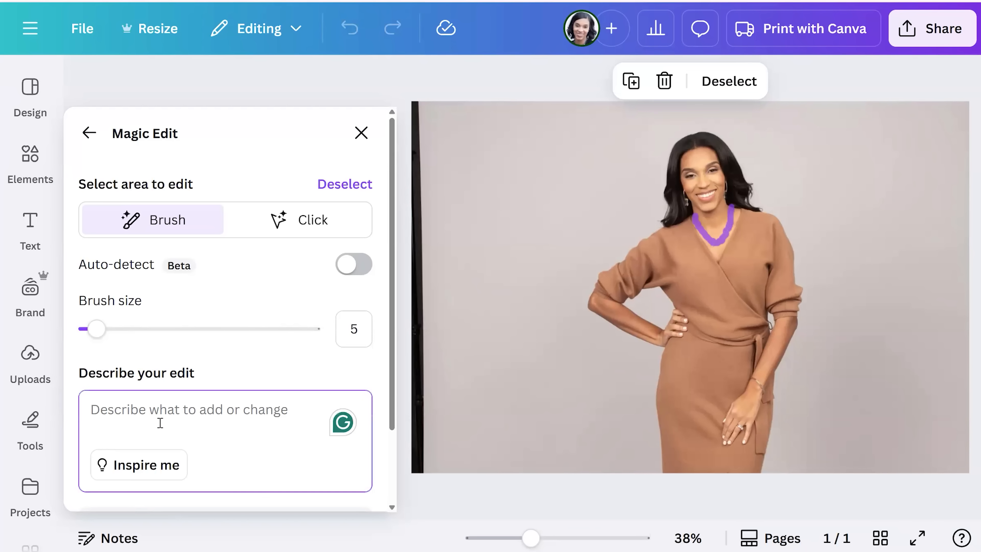
{"action": "type", "text": "i WANT"}
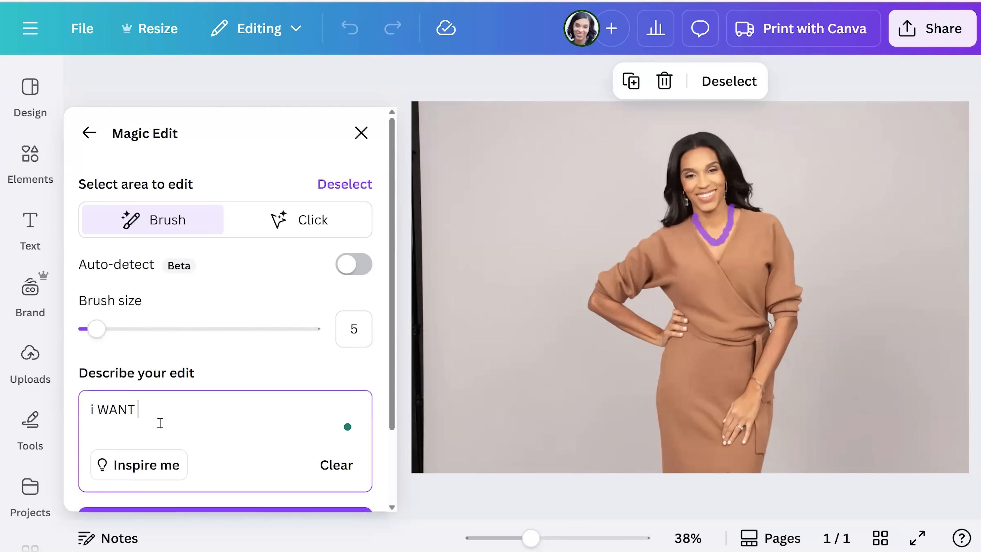
{"action": "key", "text": "BackSpace"}
{"action": "key", "text": "BackSpace"}
{"action": "key", "text": "BackSpace"}
{"action": "key", "text": "BackSpace"}
{"action": "type", "text": "I want a diamond necklace"}
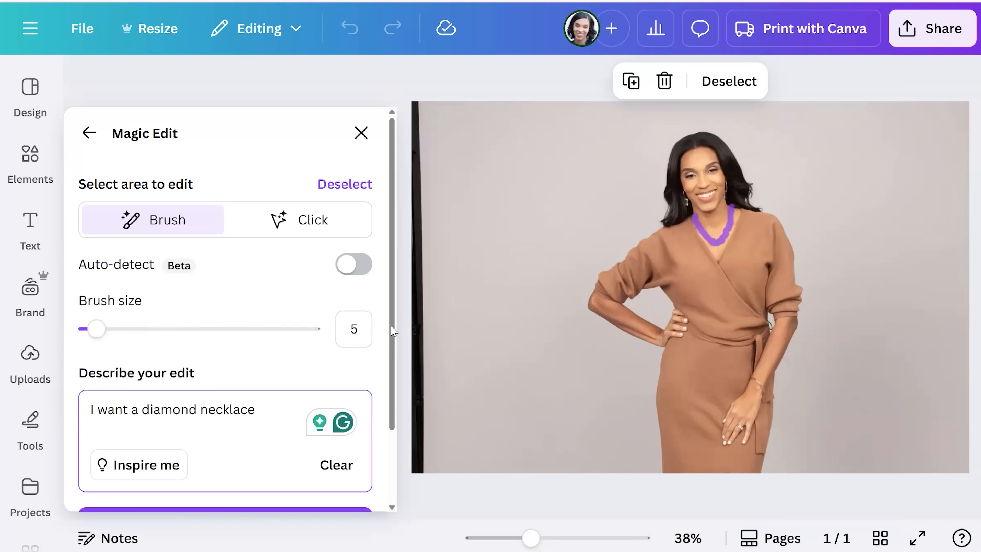
{"action": "scroll", "coordinate": [347, 371], "scroll_direction": "down", "scroll_amount": 2}
{"action": "left_click", "coordinate": [265, 464]}
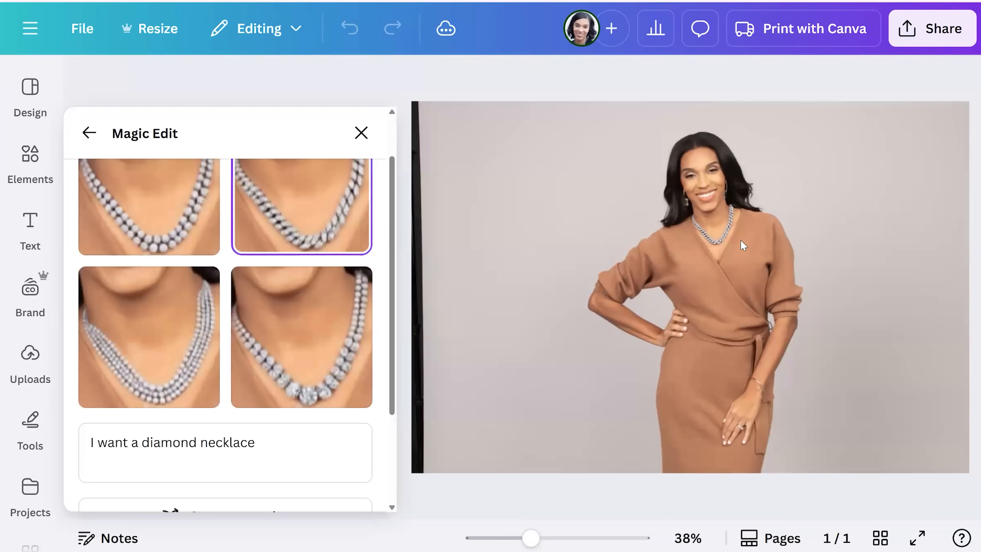
Compare the generated necklaces, keep the one with larger stones at its centre, and leave Magic Edit.
{"action": "left_click", "coordinate": [143, 335]}
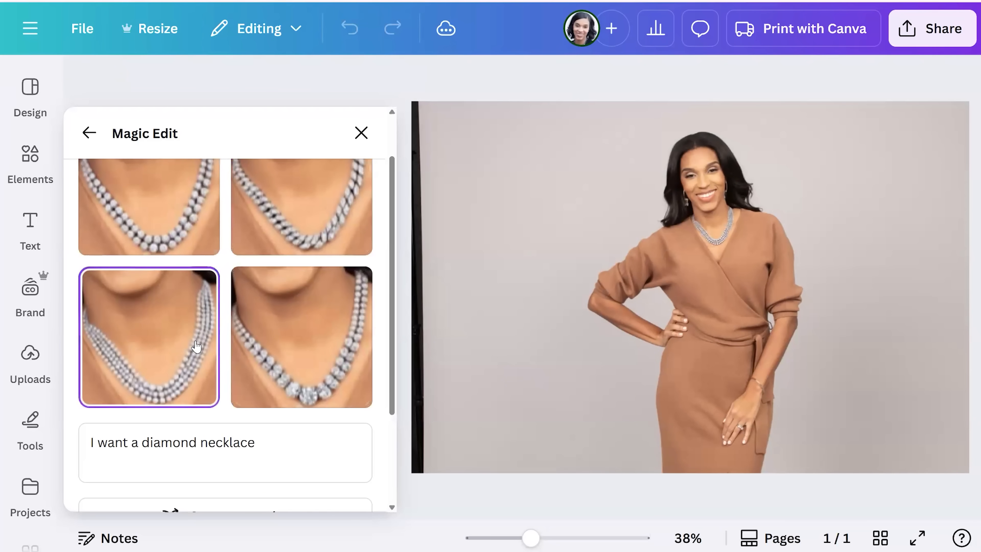
{"action": "left_click", "coordinate": [257, 347]}
{"action": "left_click", "coordinate": [151, 211]}
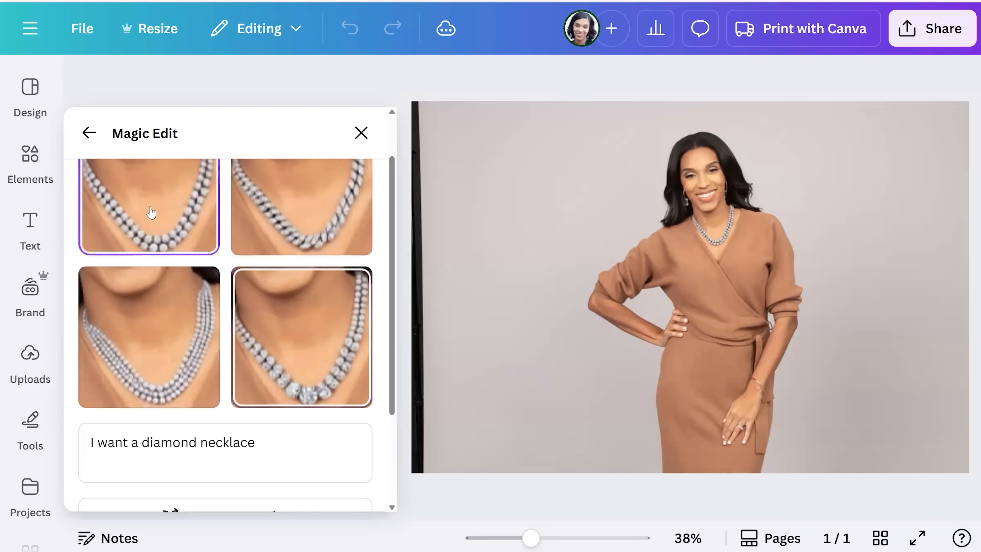
{"action": "left_click", "coordinate": [279, 204]}
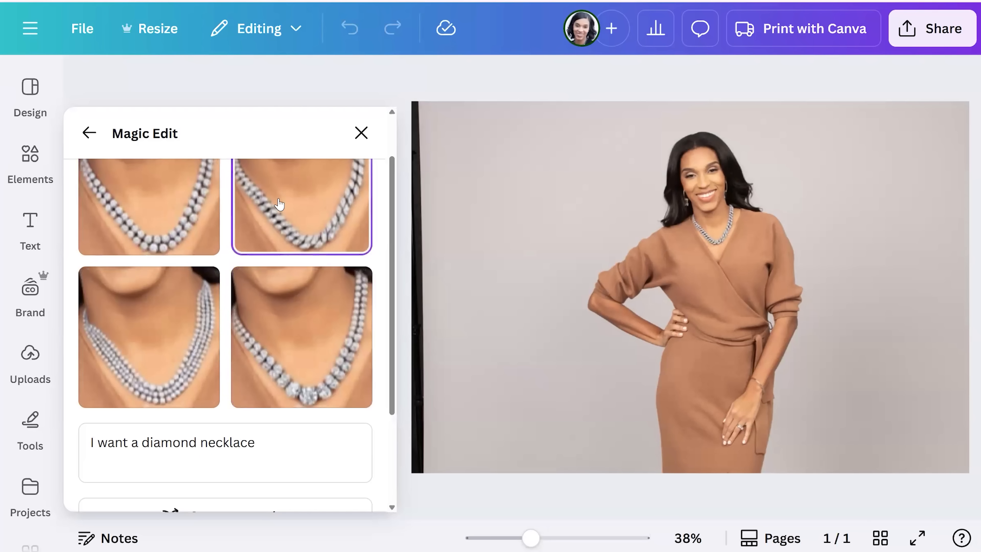
{"action": "left_click", "coordinate": [287, 338]}
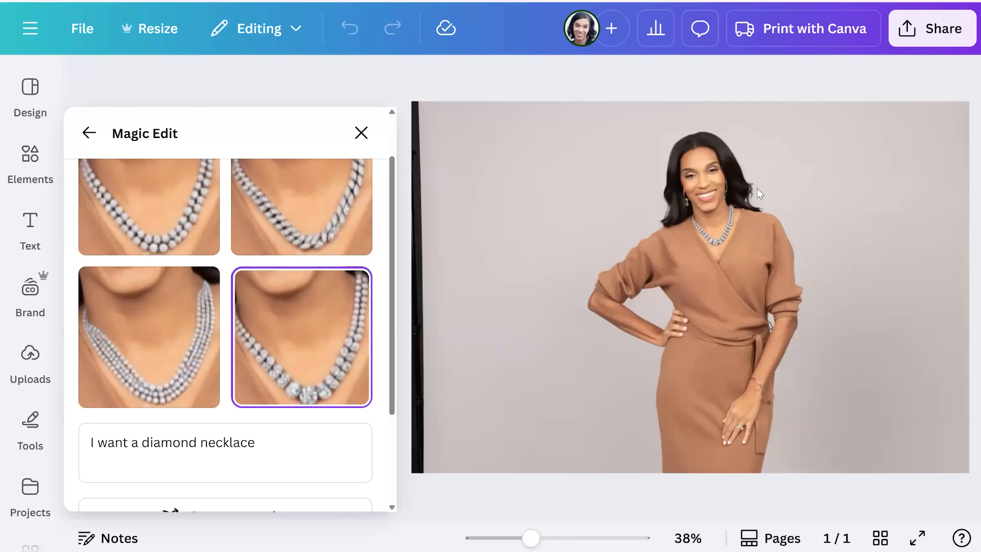
{"action": "left_click", "coordinate": [361, 134]}
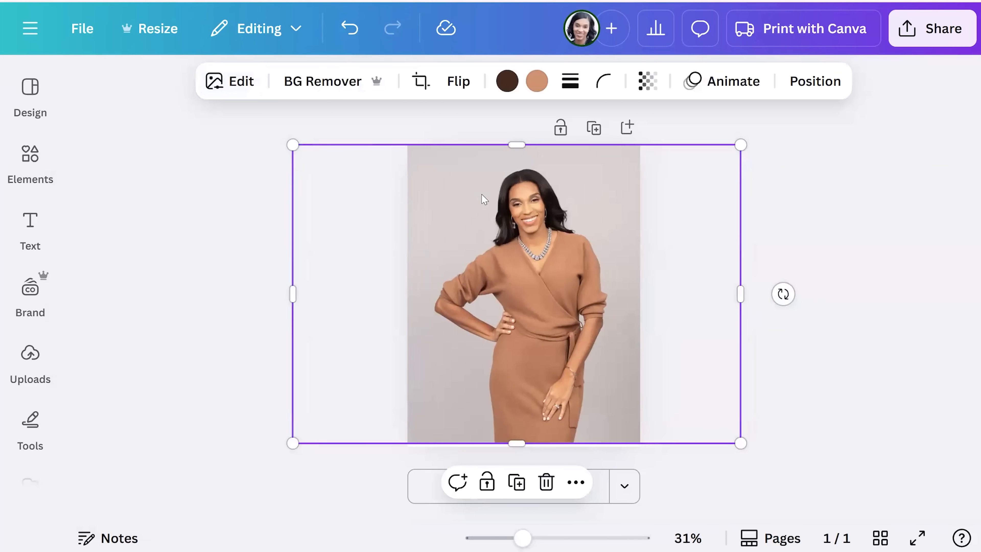
Generate new photo backgrounds with Background Generator from the description "upscale rooftop in new york city".
{"action": "left_click", "coordinate": [250, 89]}
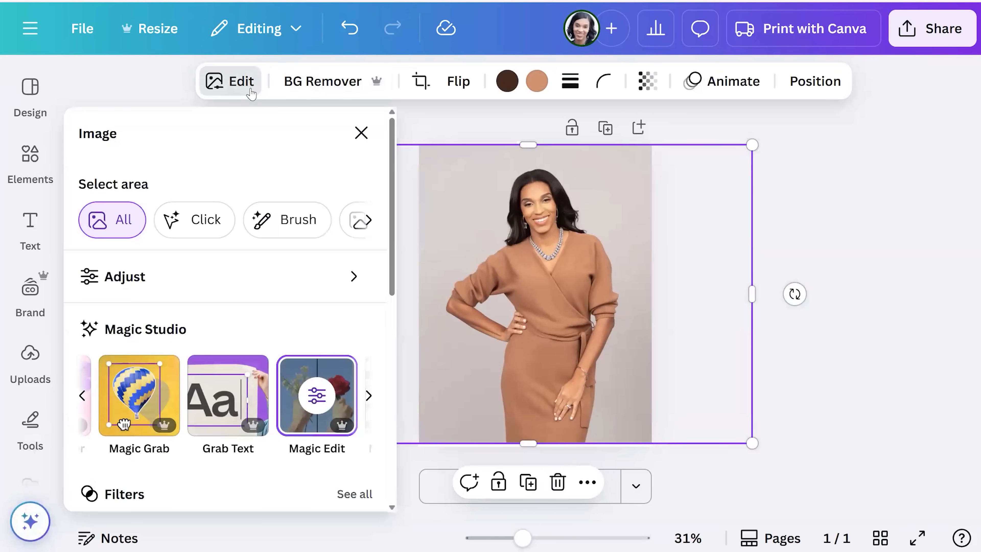
{"action": "left_click", "coordinate": [81, 397]}
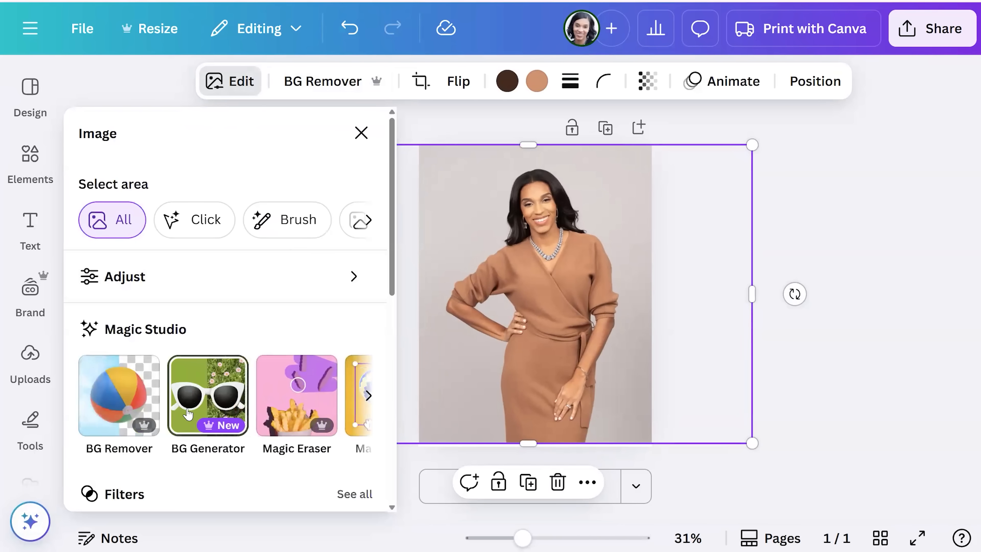
{"action": "left_click", "coordinate": [203, 398]}
{"action": "left_click", "coordinate": [194, 221]}
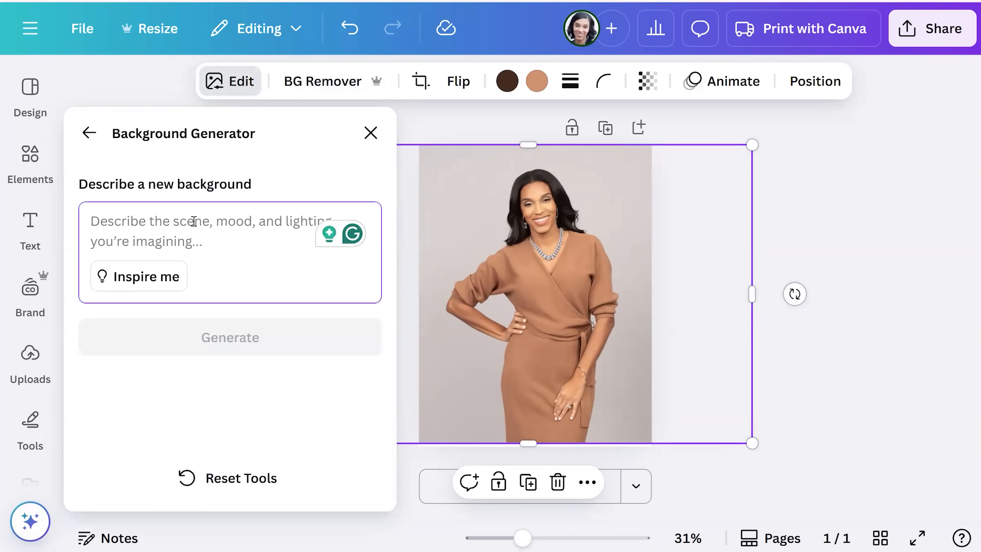
{"action": "type", "text": "upds"}
{"action": "type", "text": "ale"}
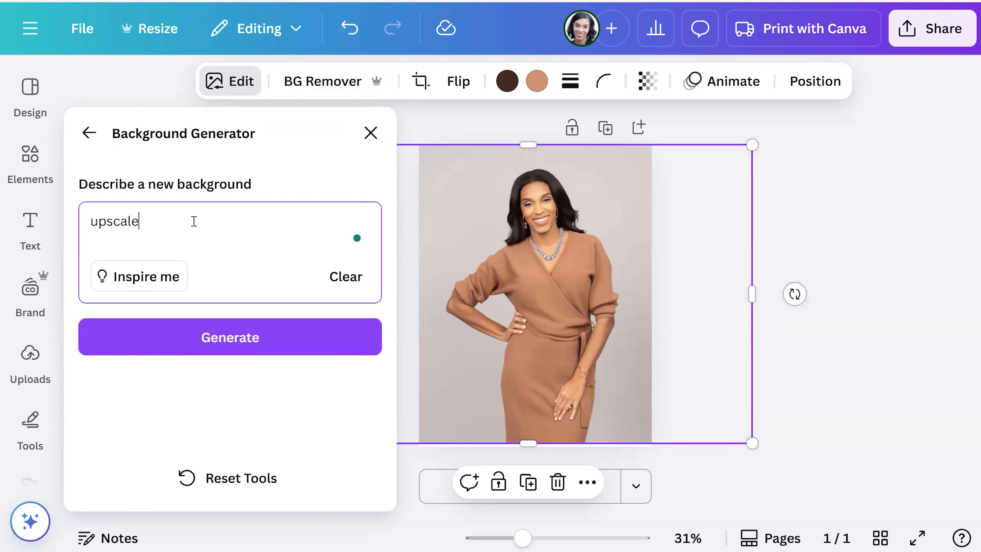
{"action": "type", "text": " rooftop in new york city"}
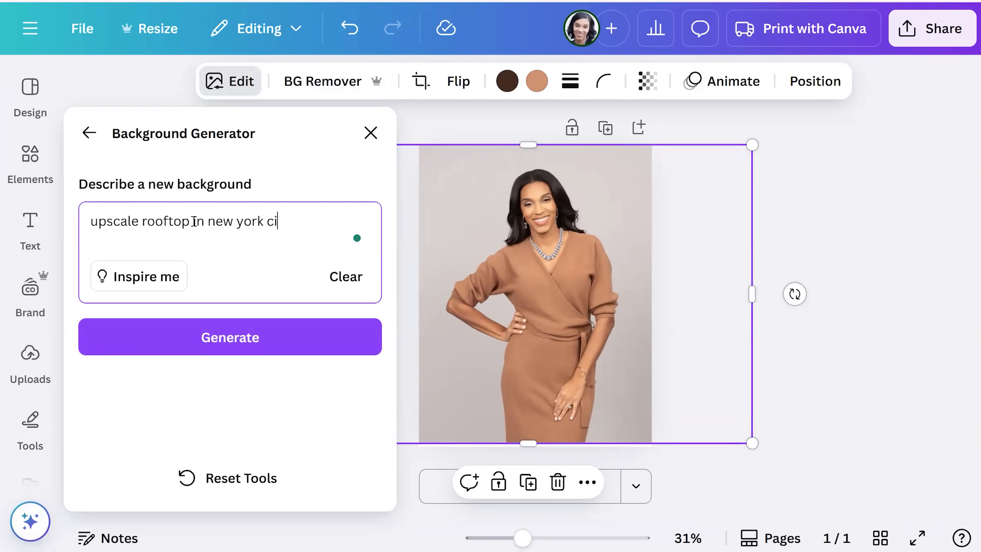
{"action": "left_click", "coordinate": [200, 338]}
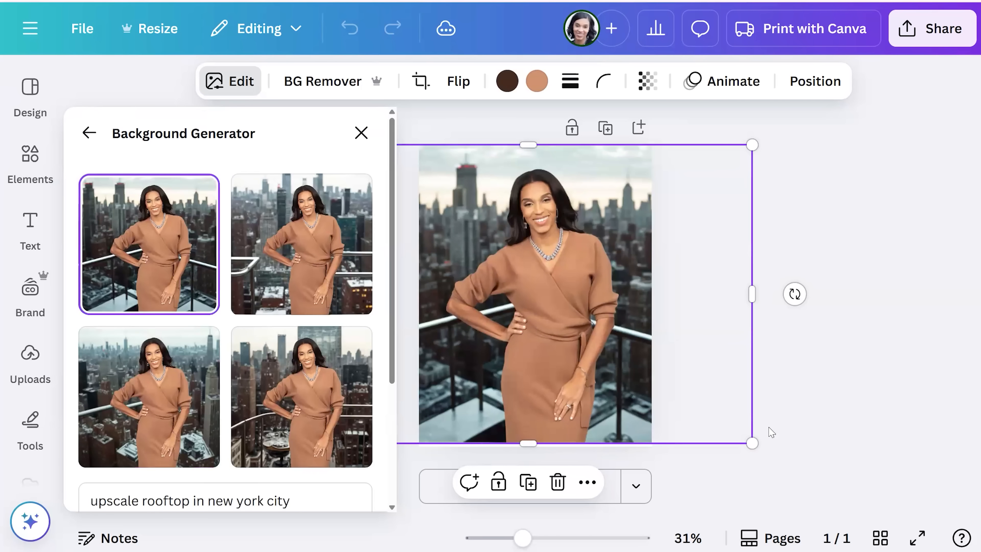
Compare the generated rooftop backgrounds, keep the one with the curved railing and set table, and leave Background Generator.
{"action": "left_click", "coordinate": [337, 282]}
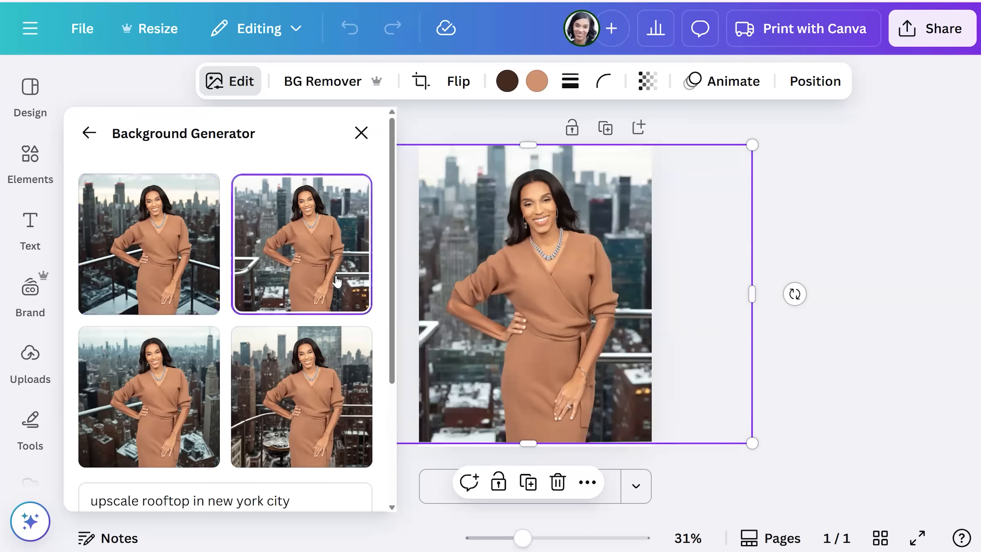
{"action": "left_click", "coordinate": [147, 402]}
{"action": "left_click", "coordinate": [255, 419]}
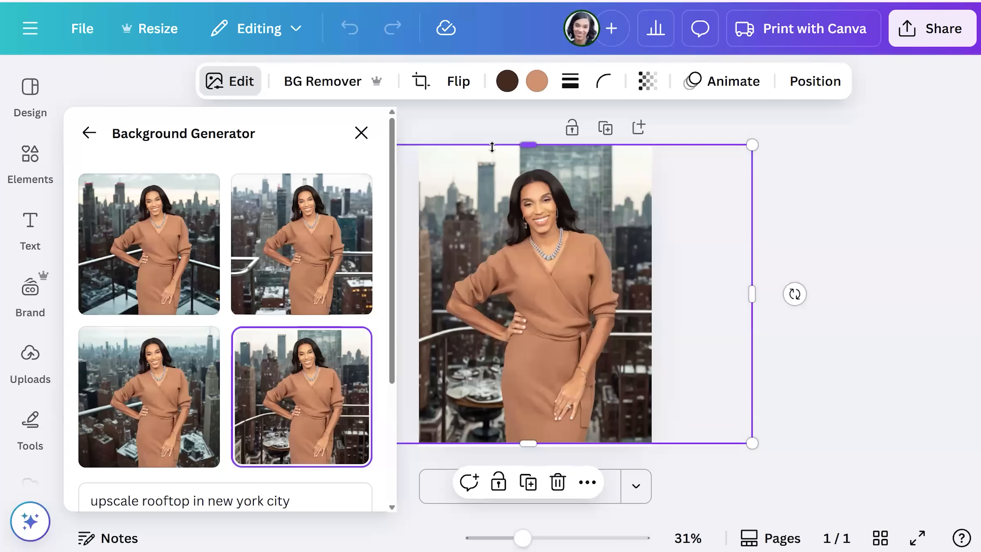
{"action": "left_click", "coordinate": [361, 133]}
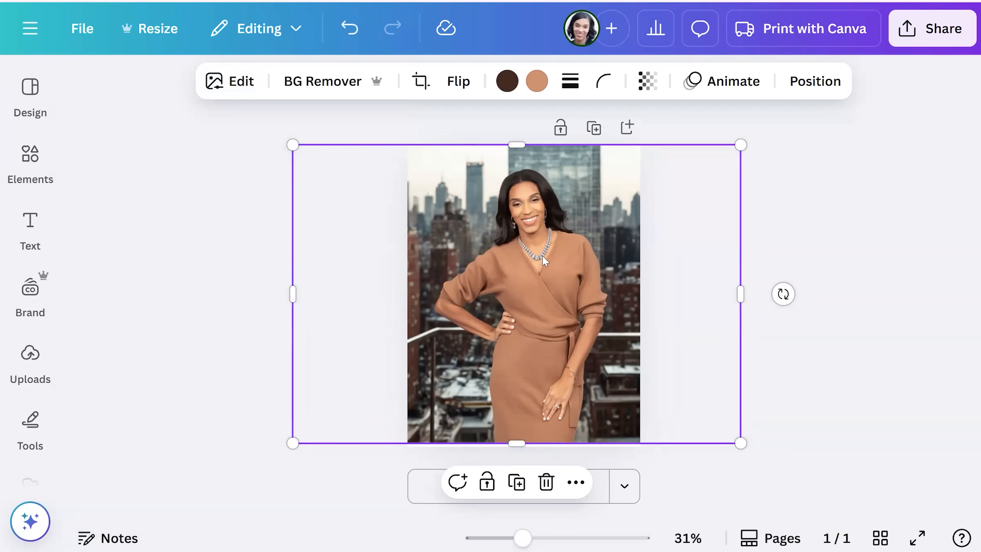
Separate the woman from the rooftop background with Magic Grab and move her toward the page's right edge.
{"action": "left_click", "coordinate": [240, 86]}
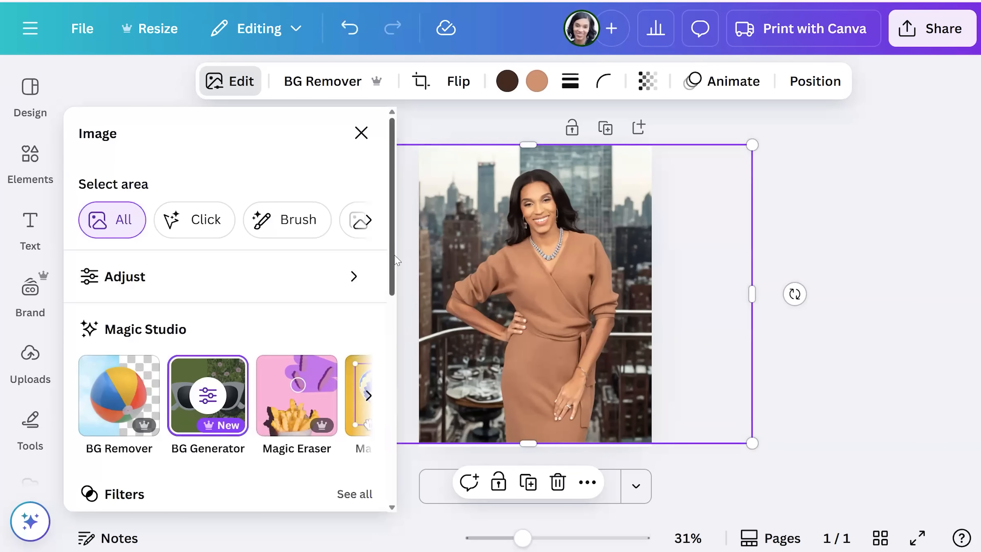
{"action": "left_click_drag", "start_coordinate": [391, 267], "coordinate": [390, 294]}
{"action": "scroll", "coordinate": [389, 294], "scroll_direction": "up", "scroll_amount": 1}
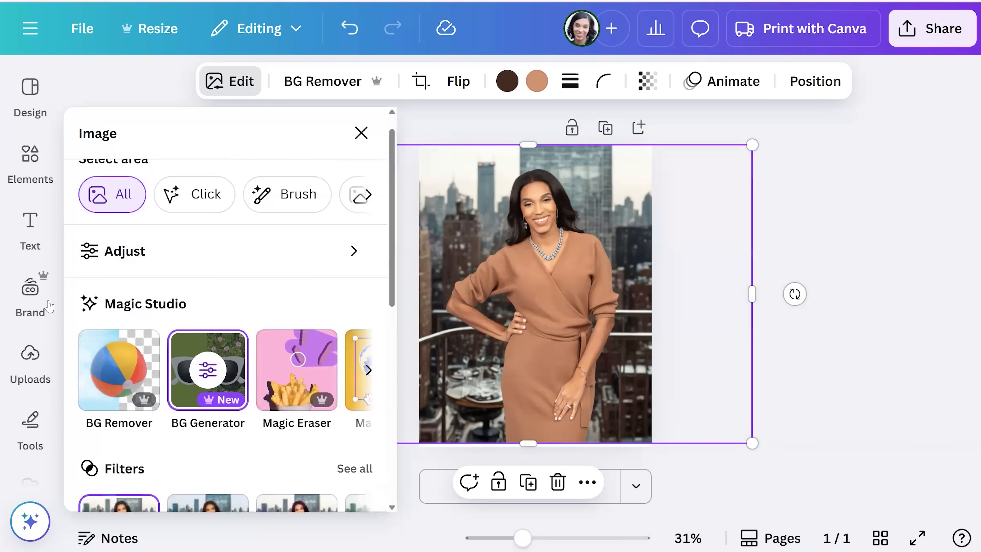
{"action": "left_click", "coordinate": [370, 371]}
{"action": "left_click", "coordinate": [370, 371]}
{"action": "left_click", "coordinate": [120, 370]}
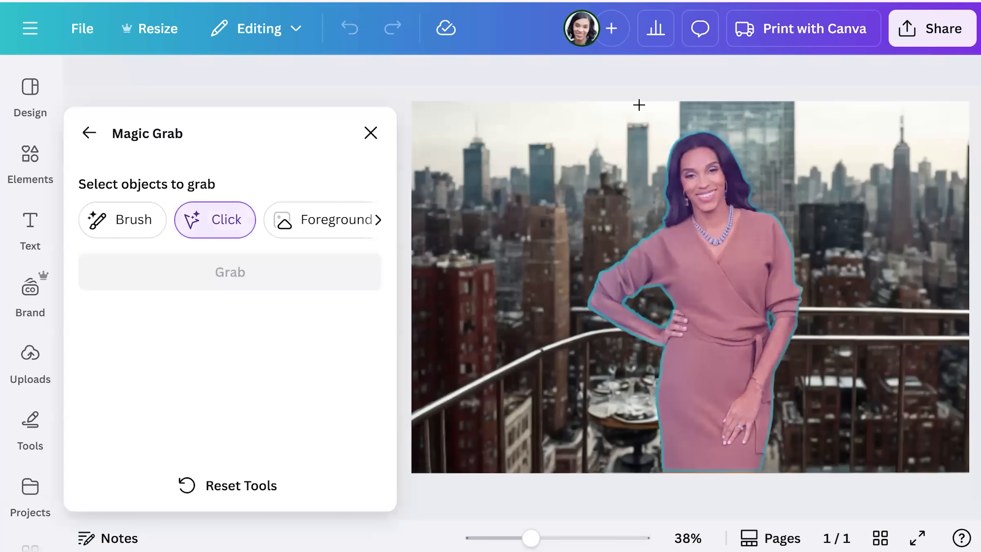
{"action": "left_click", "coordinate": [708, 299]}
{"action": "left_click", "coordinate": [248, 278]}
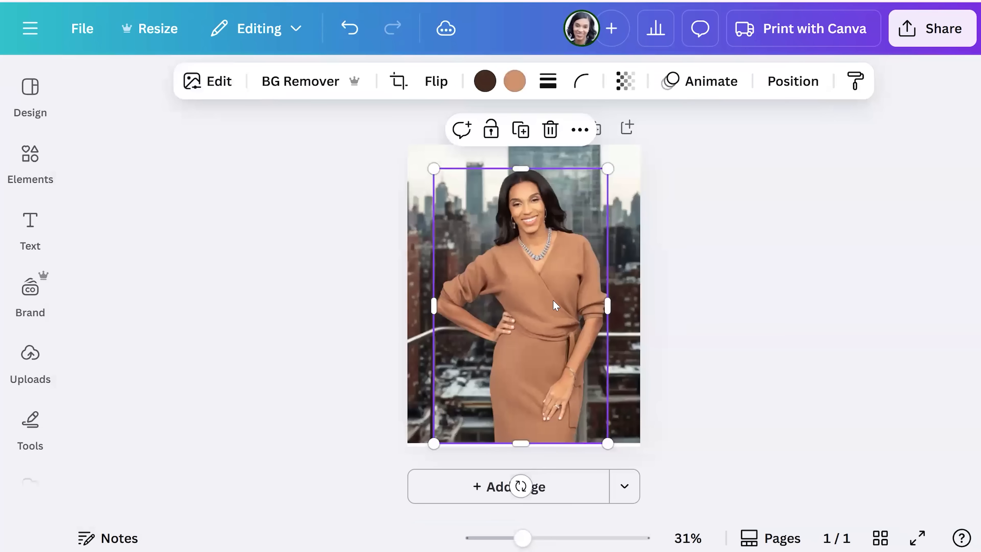
{"action": "left_click_drag", "start_coordinate": [543, 289], "coordinate": [562, 311]}
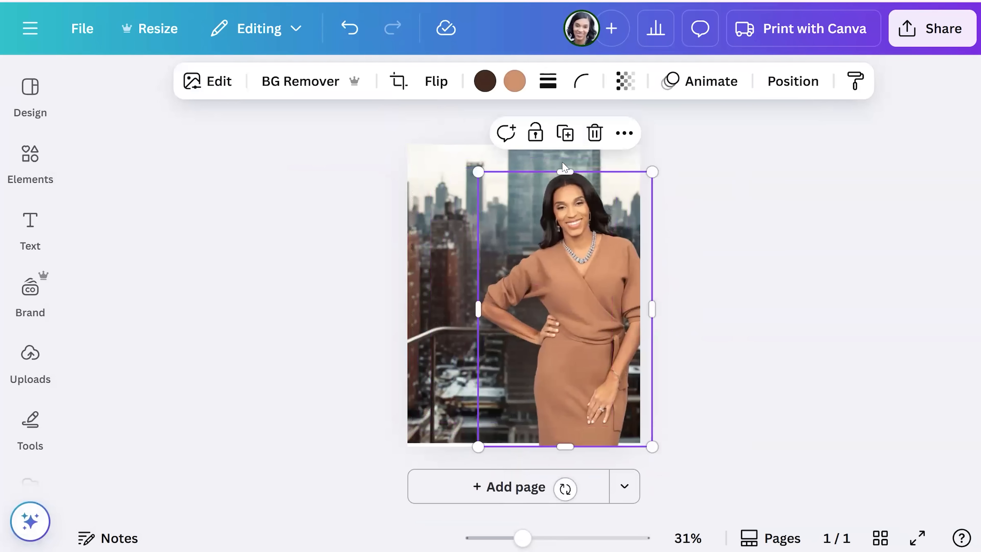
Add a text box reading "TEXT", enlarge it to about size 185, and place it across the woman's upper body.
{"action": "left_click", "coordinate": [34, 241]}
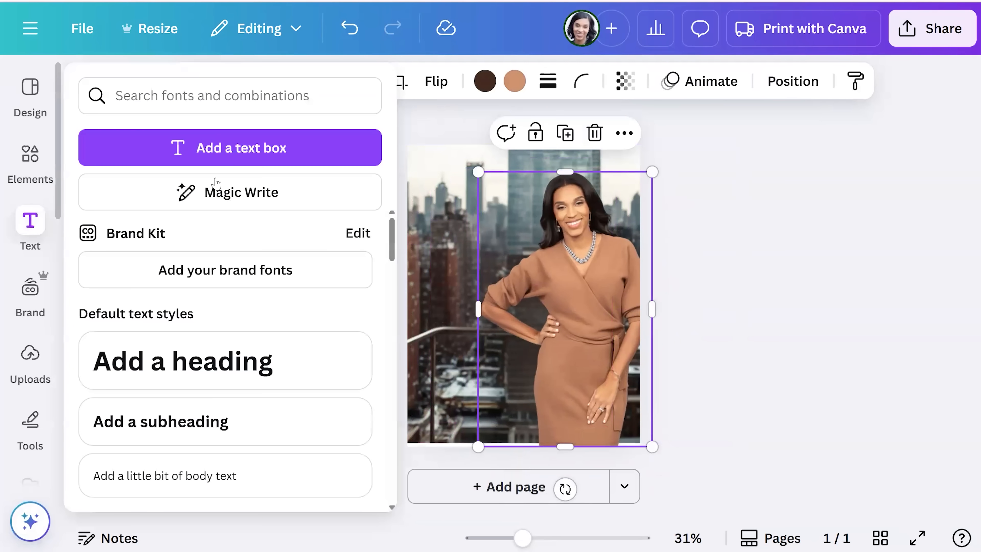
{"action": "left_click", "coordinate": [232, 157]}
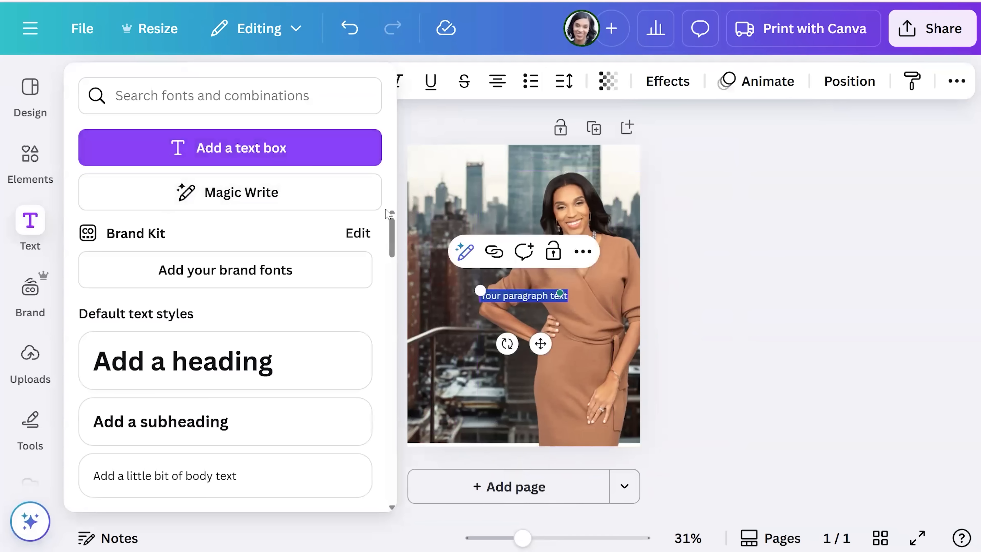
{"action": "type", "text": "TEXT"}
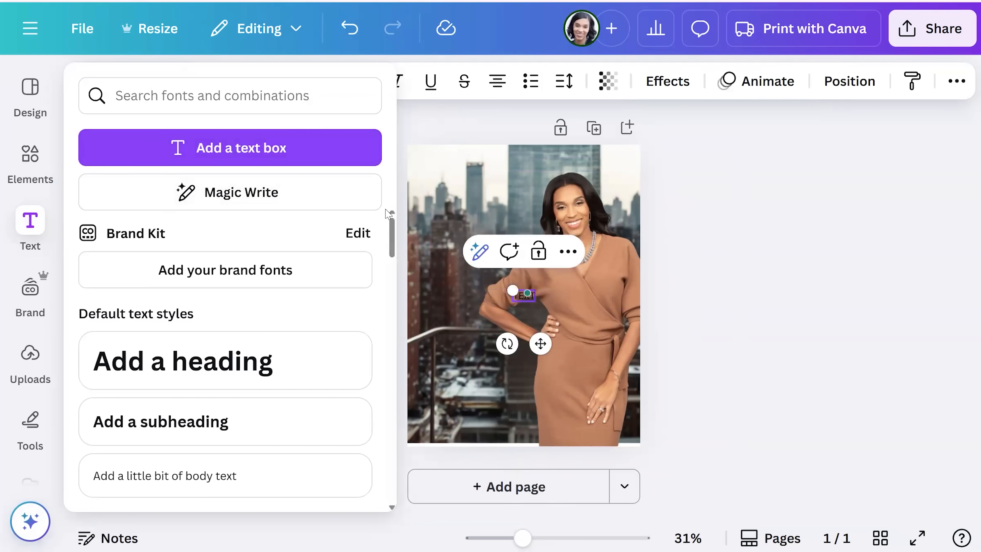
{"action": "left_click_drag", "start_coordinate": [512, 290], "coordinate": [365, 219]}
{"action": "left_click", "coordinate": [727, 261]}
{"action": "left_click", "coordinate": [538, 248]}
{"action": "left_click_drag", "start_coordinate": [440, 248], "coordinate": [505, 256]}
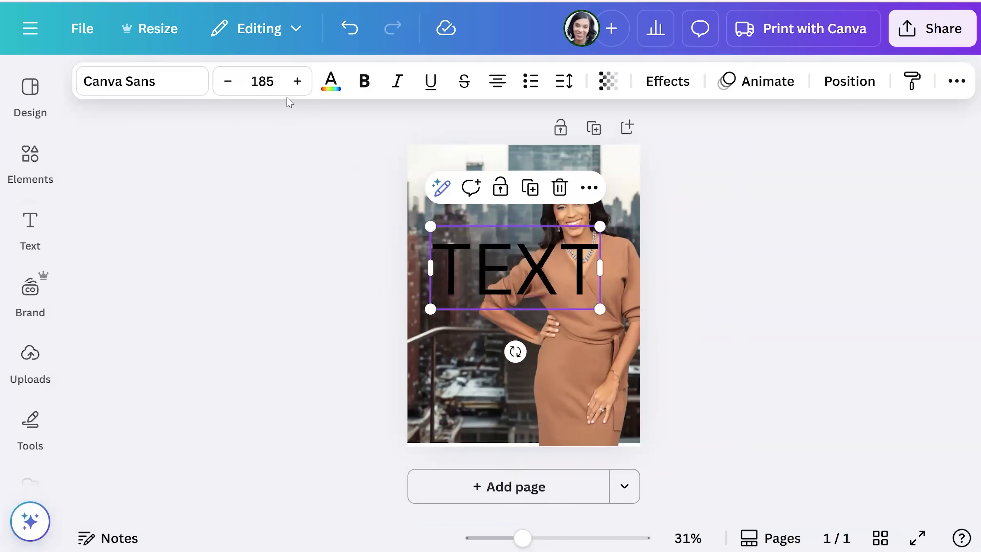
Set the "TEXT" heading's font to League Spartan and its color to white.
{"action": "left_click", "coordinate": [164, 83]}
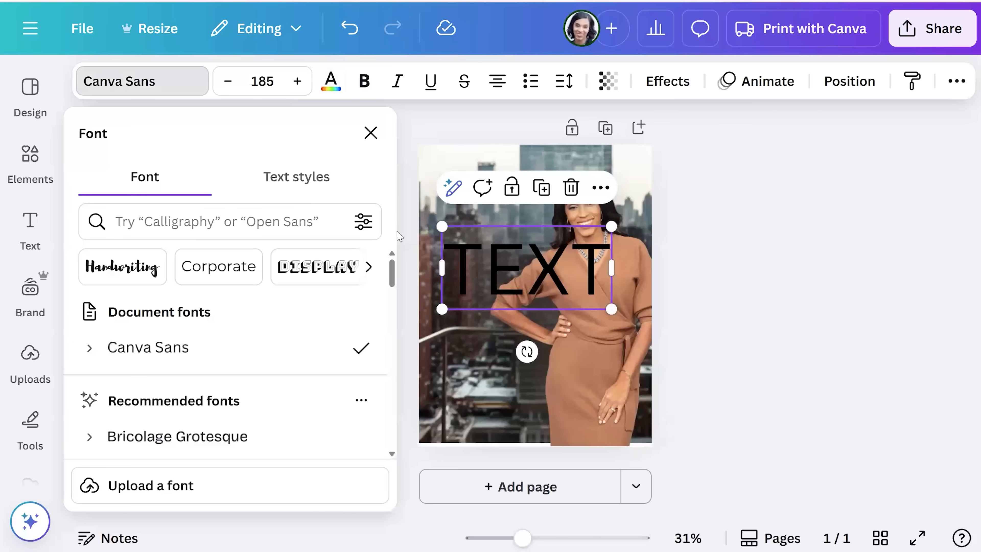
{"action": "scroll", "coordinate": [394, 278], "scroll_direction": "down", "scroll_amount": 10}
{"action": "left_click", "coordinate": [273, 333]}
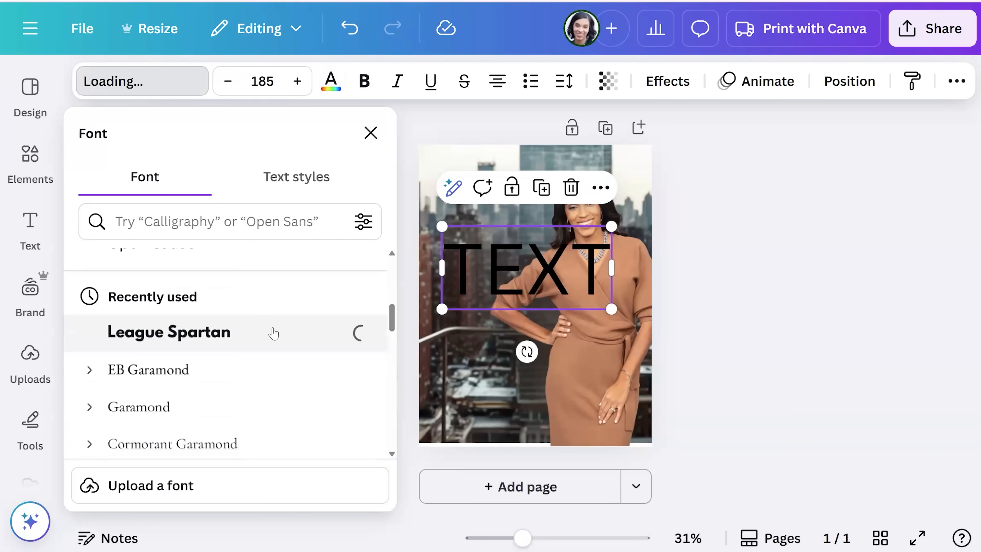
{"action": "left_click", "coordinate": [330, 79]}
{"action": "left_click", "coordinate": [204, 274]}
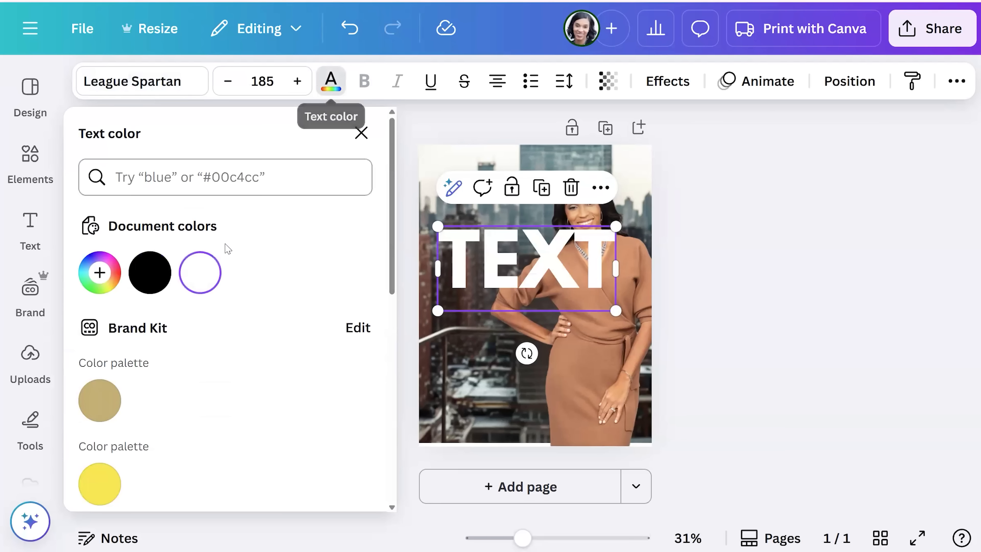
Enlarge the "TEXT" heading to about size 257 to span the page width and move it up over the woman's face.
{"action": "left_click", "coordinate": [512, 278]}
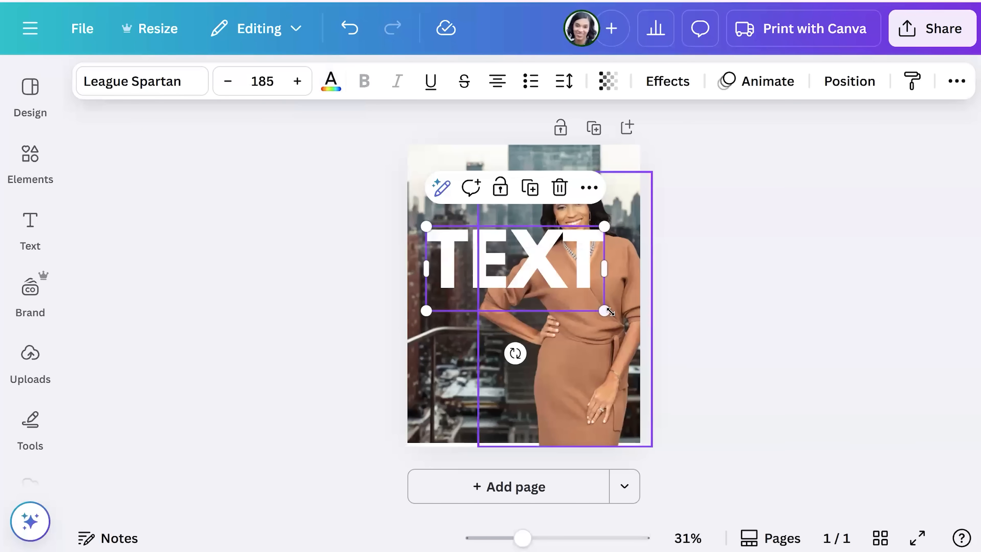
{"action": "left_click_drag", "start_coordinate": [605, 313], "coordinate": [672, 343]}
{"action": "left_click_drag", "start_coordinate": [542, 285], "coordinate": [517, 229]}
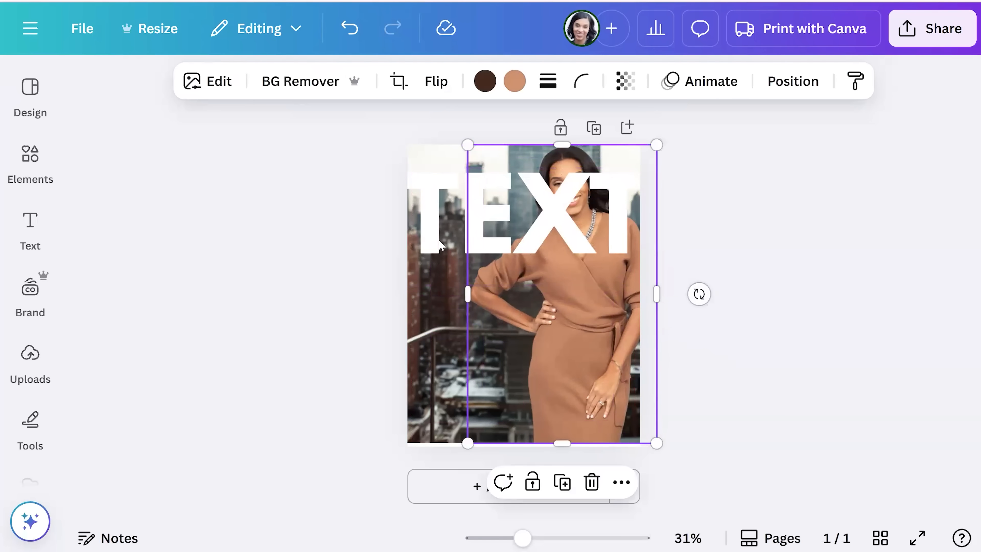
{"action": "left_click", "coordinate": [298, 251]}
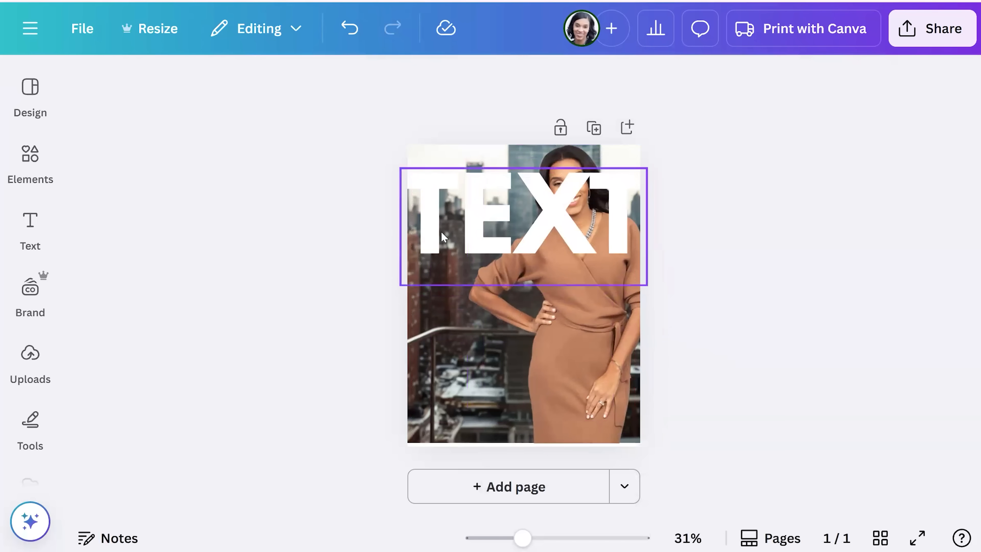
Send the "TEXT" heading backward one layer so it sits behind the woman.
{"action": "left_click", "coordinate": [443, 236]}
{"action": "right_click", "coordinate": [442, 237]}
{"action": "mouse_move", "coordinate": [627, 239]}
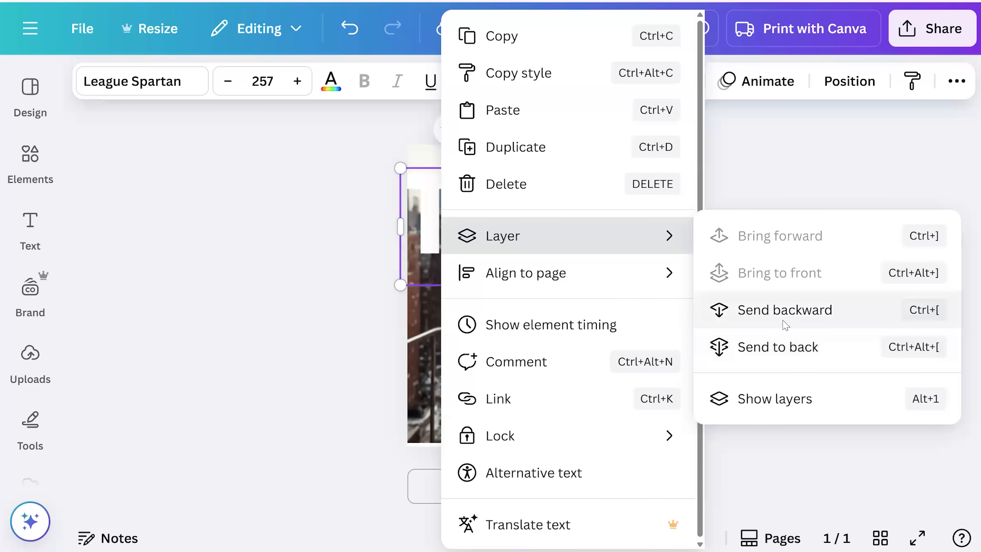
{"action": "left_click", "coordinate": [784, 309]}
{"action": "left_click", "coordinate": [696, 326]}
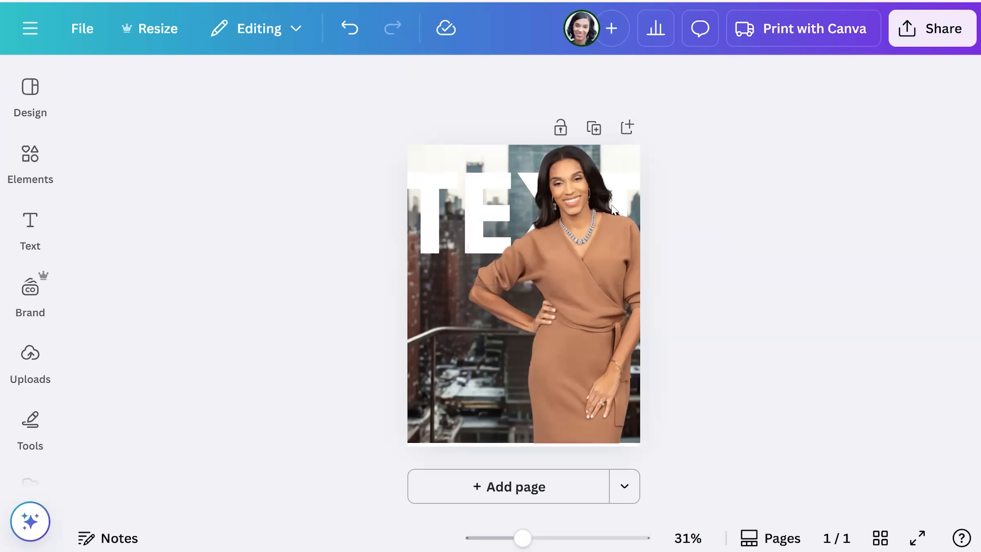
Duplicate the "TEXT" heading and change the copy's wording to "OBJECT".
{"action": "left_click", "coordinate": [448, 219]}
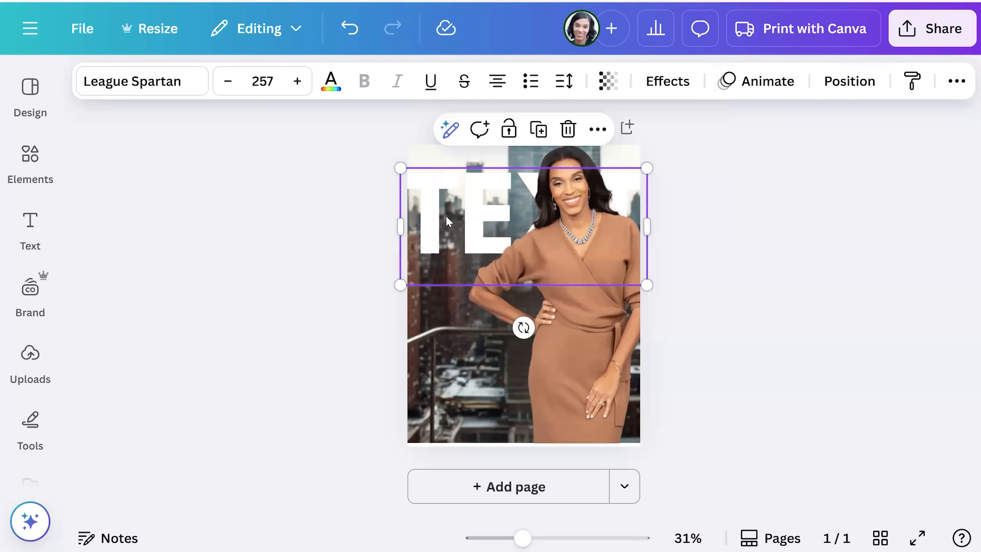
{"action": "key", "text": "ctrl+d"}
{"action": "double_click", "coordinate": [537, 232]}
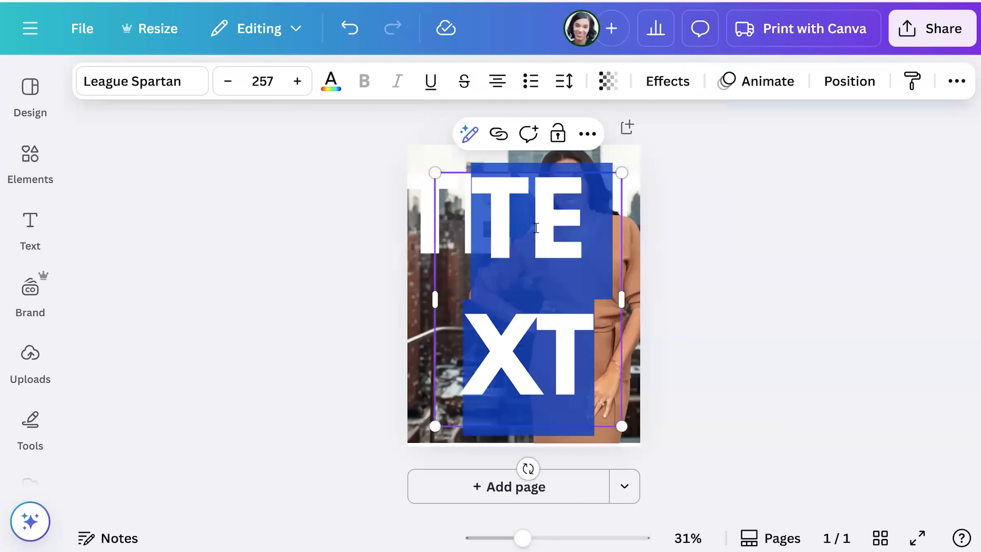
{"action": "type", "text": "OBJECT"}
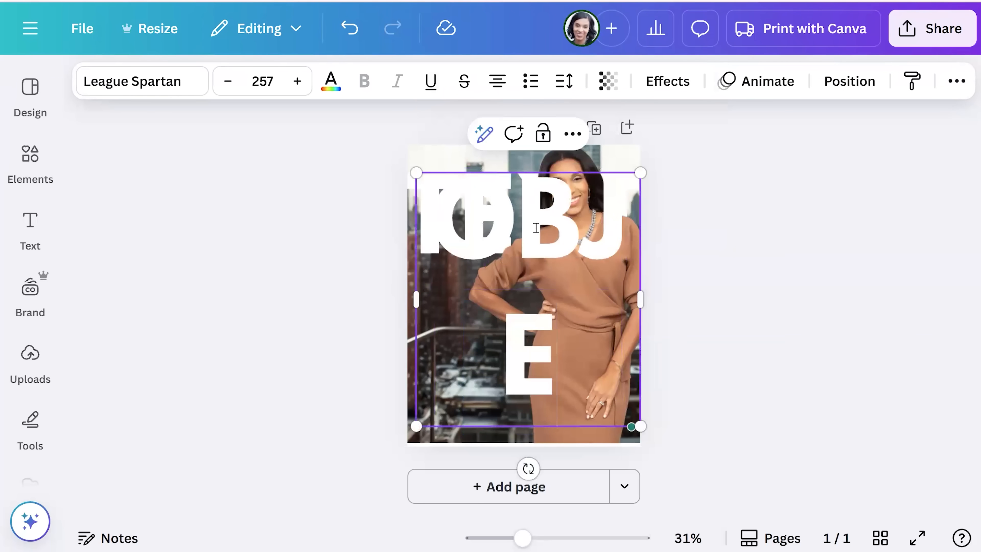
Set the "OBJECT" text to size 80, enlarge it to about 121, and place it below "TEXT" in front of the woman.
{"action": "left_click", "coordinate": [262, 81]}
{"action": "scroll", "coordinate": [243, 314], "scroll_direction": "down", "scroll_amount": 10}
{"action": "left_click", "coordinate": [265, 396]}
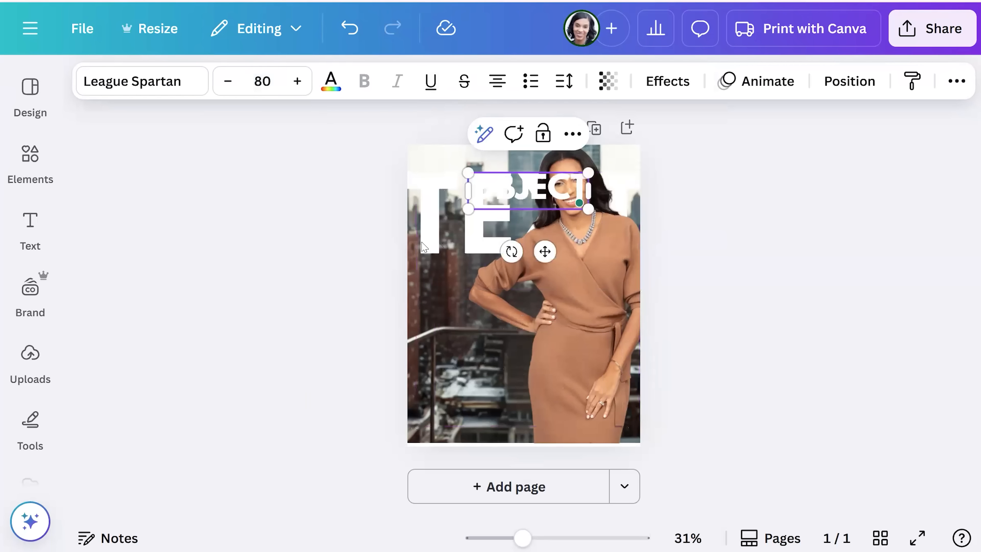
{"action": "left_click_drag", "start_coordinate": [468, 209], "coordinate": [405, 240]}
{"action": "left_click_drag", "start_coordinate": [505, 219], "coordinate": [514, 304]}
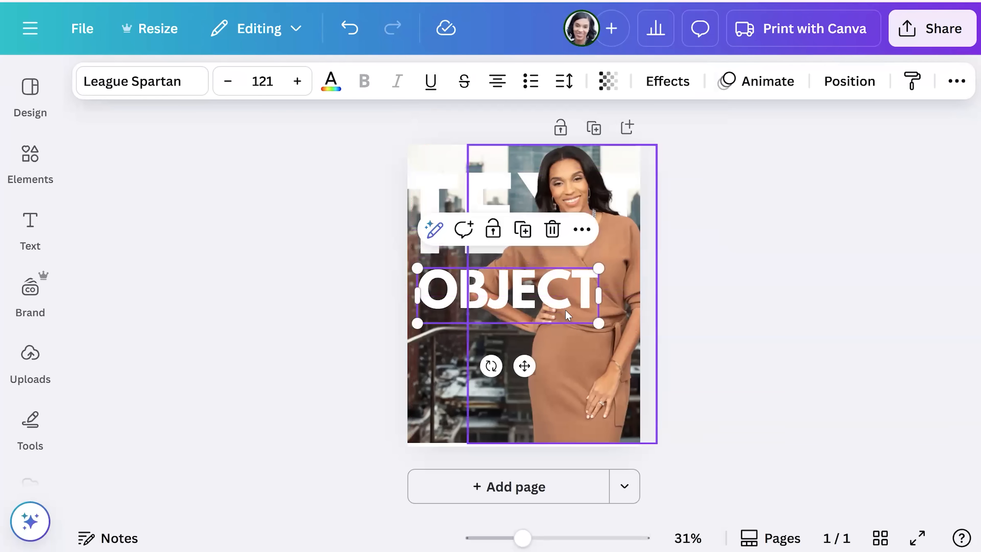
{"action": "left_click", "coordinate": [761, 290]}
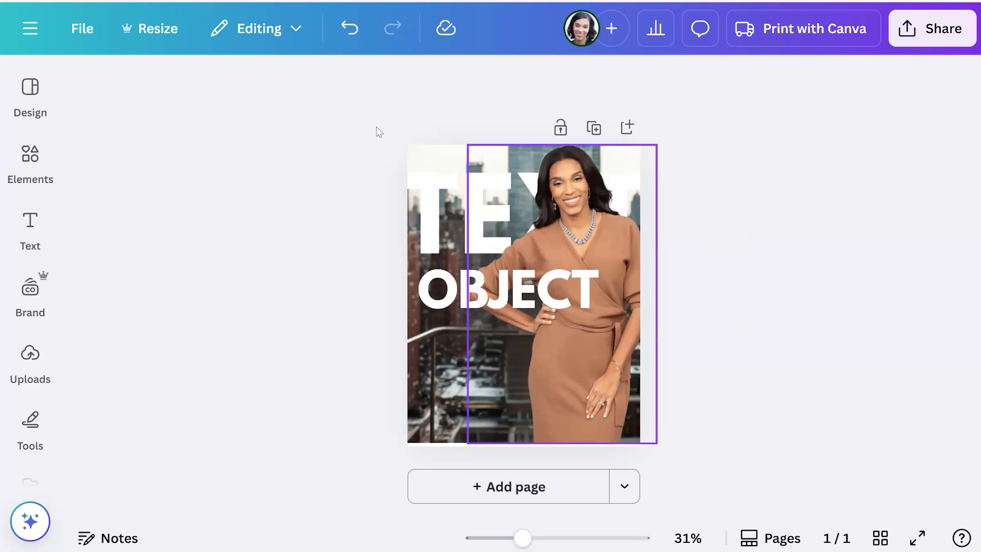
Search the Canva apps for "MOCKUPS" and open the Mockups app.
{"action": "left_click", "coordinate": [59, 119]}
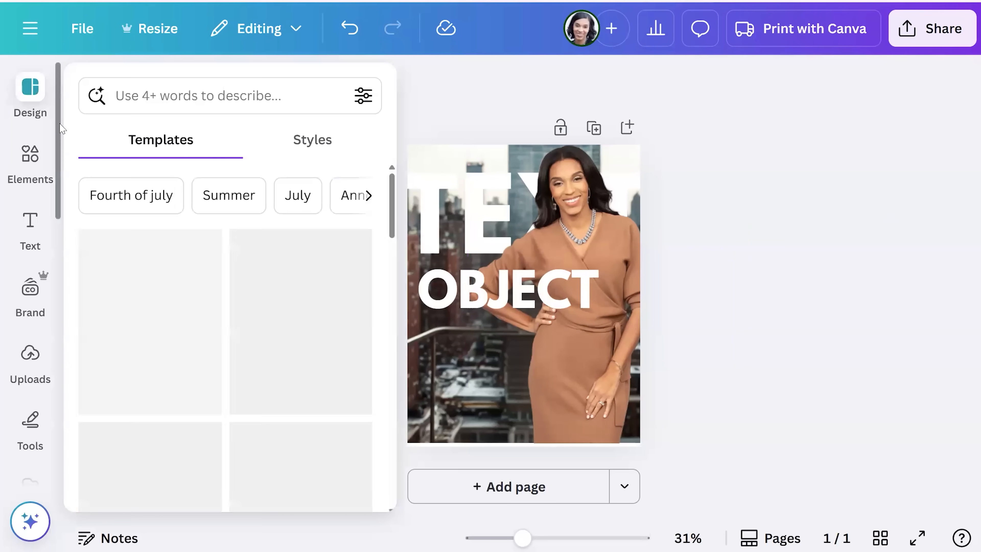
{"action": "scroll", "coordinate": [60, 336], "scroll_direction": "down", "scroll_amount": 5}
{"action": "left_click", "coordinate": [59, 343]}
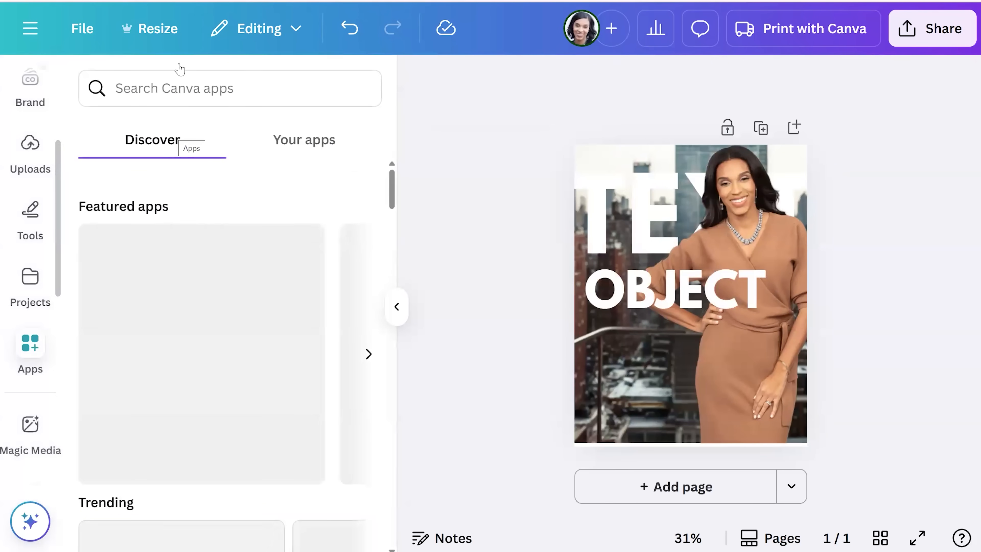
{"action": "left_click", "coordinate": [177, 87]}
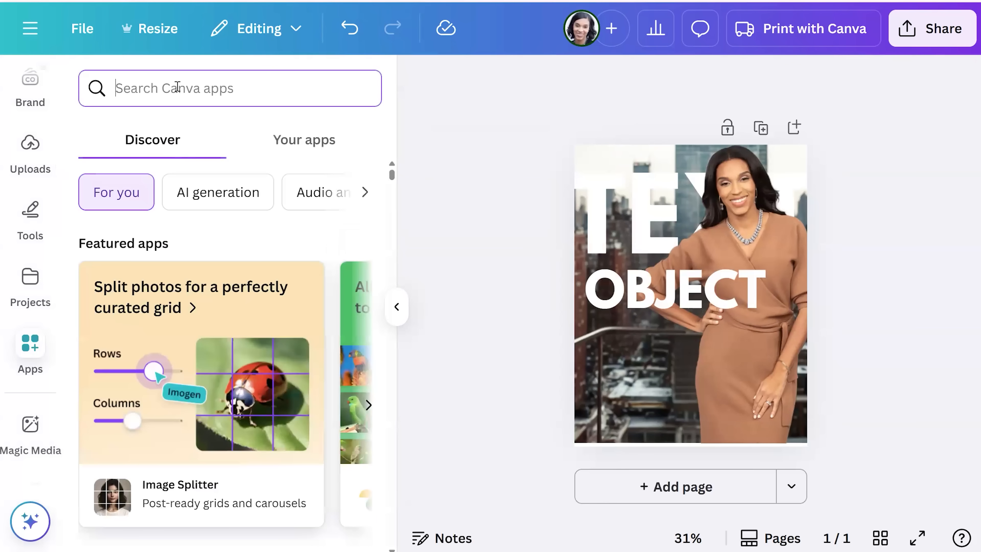
{"action": "type", "text": "MOCKUPS"}
{"action": "key", "text": "Return"}
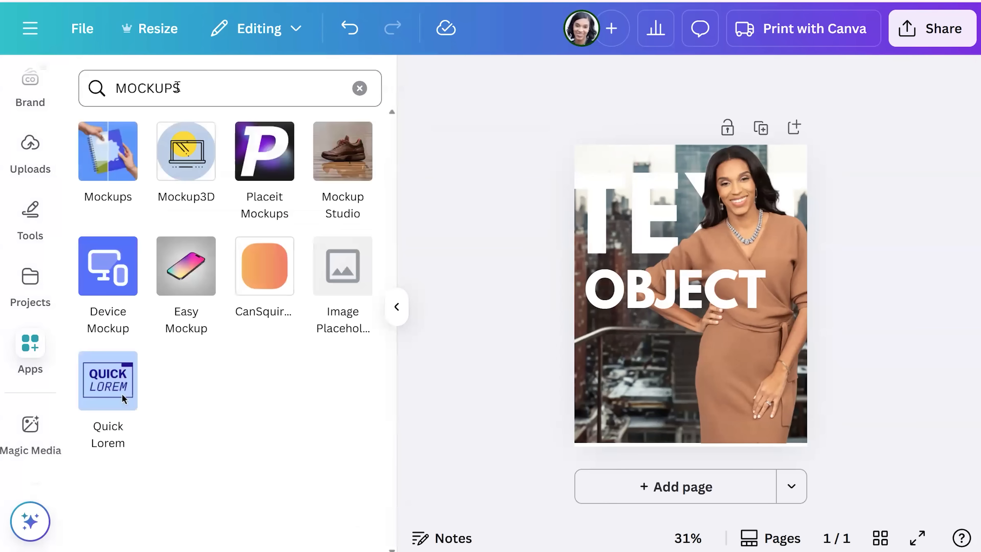
{"action": "left_click", "coordinate": [110, 149]}
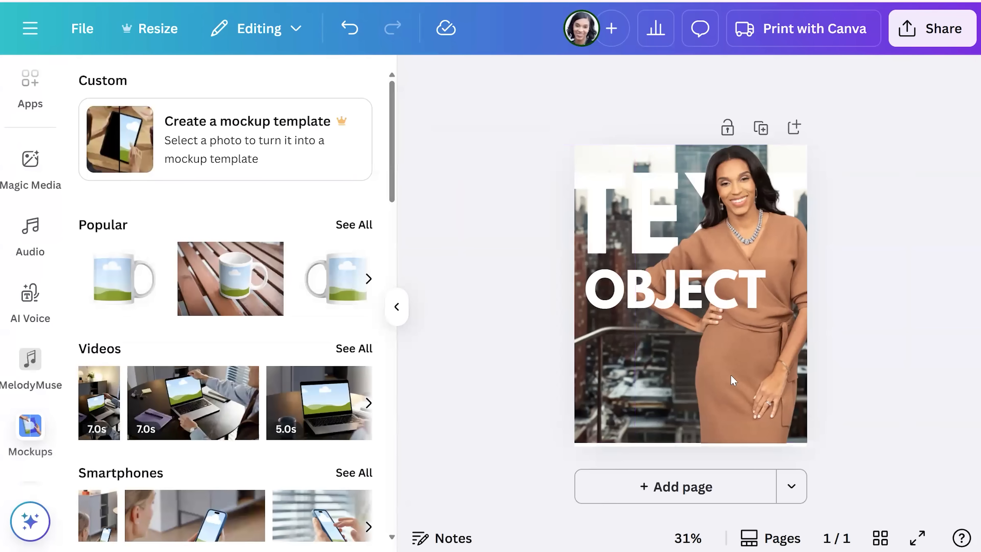
Download the TEXT OBJECT flyer as a PNG and add a blank second page.
{"action": "left_click", "coordinate": [603, 427]}
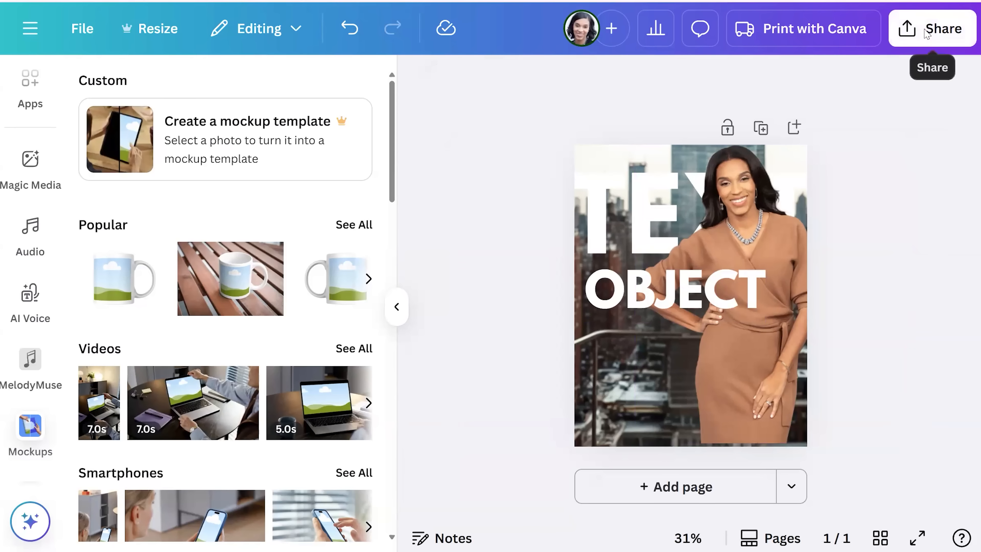
{"action": "left_click", "coordinate": [926, 33]}
{"action": "left_click", "coordinate": [649, 431]}
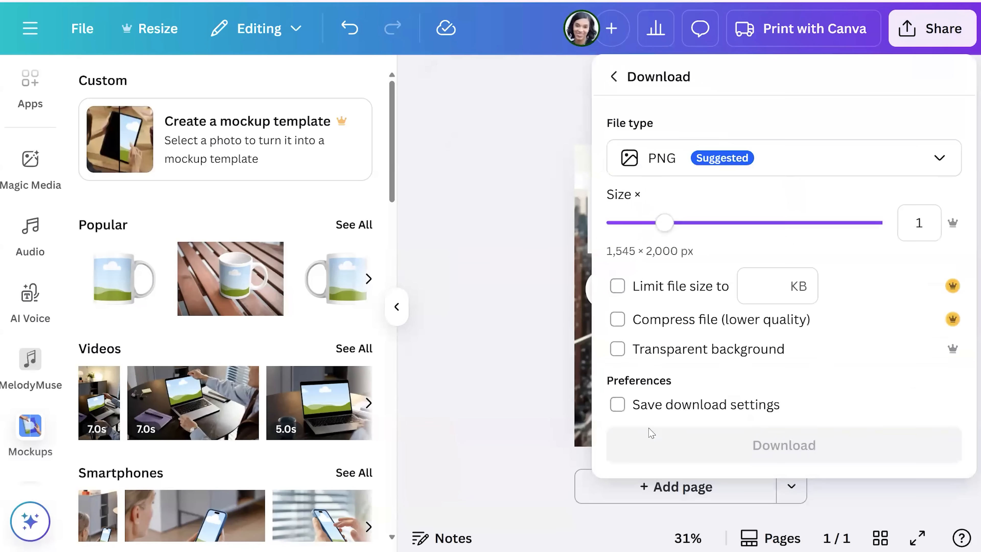
{"action": "left_click", "coordinate": [704, 449]}
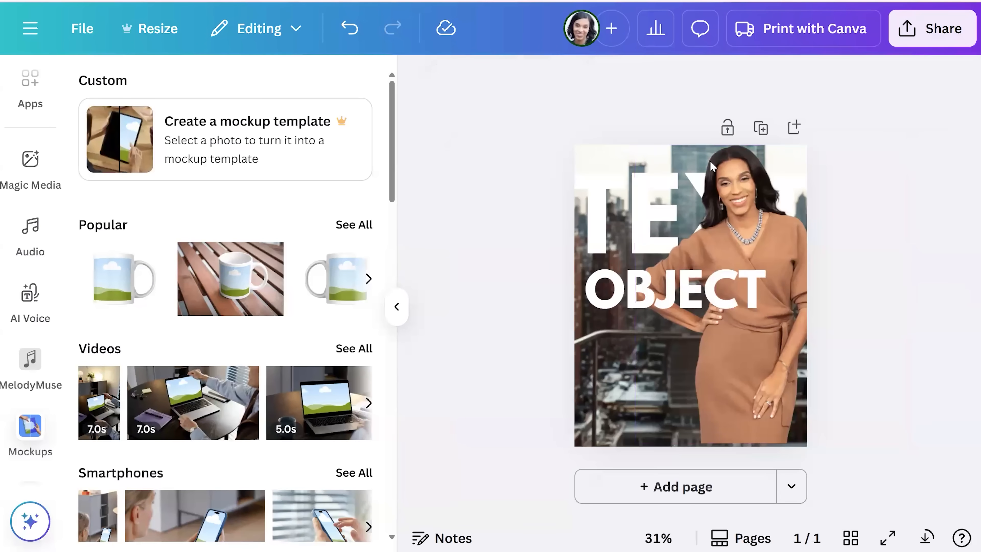
{"action": "left_click", "coordinate": [794, 132]}
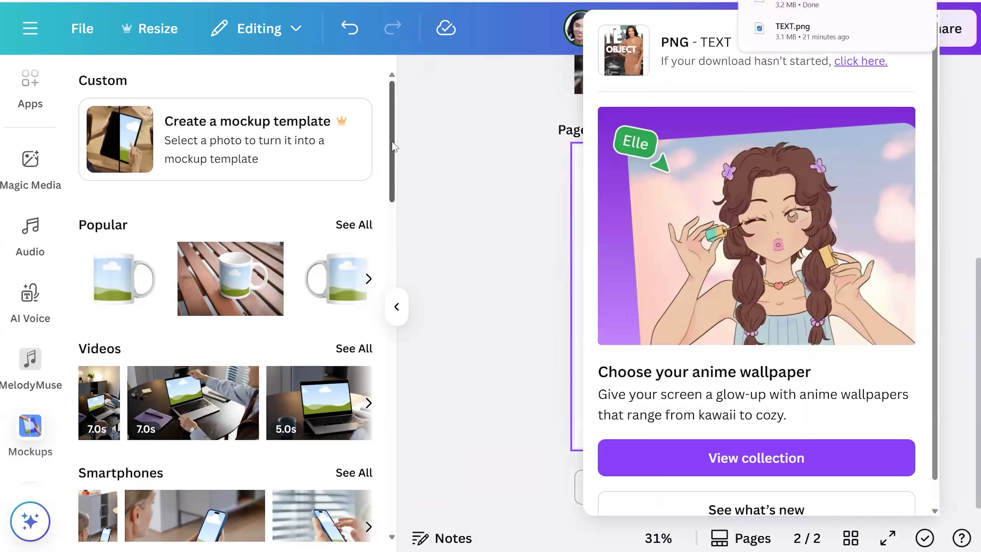
Browse the Outdoor mockup collection and insert the black standing display mockup set in a train station.
{"action": "left_click_drag", "start_coordinate": [391, 144], "coordinate": [389, 379]}
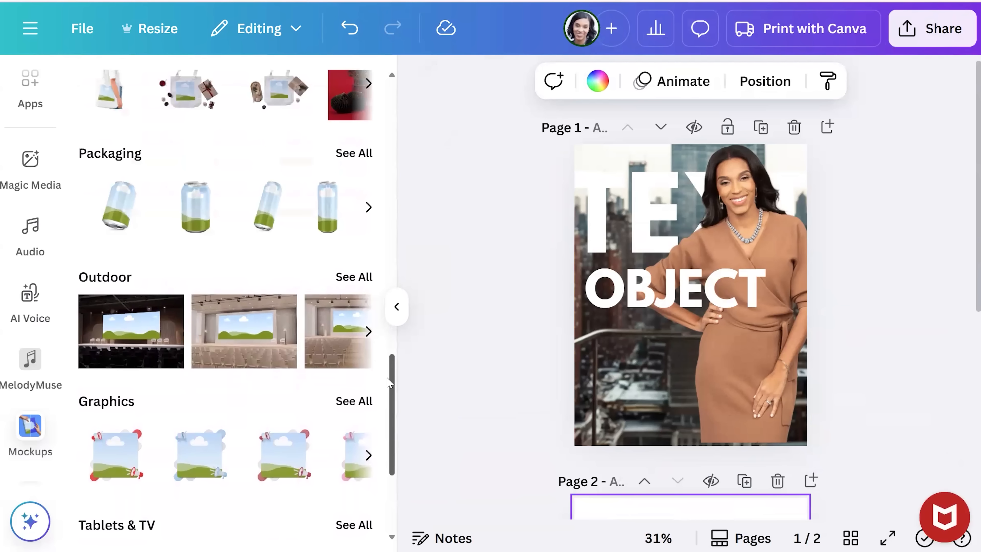
{"action": "left_click", "coordinate": [349, 279]}
{"action": "scroll", "coordinate": [396, 168], "scroll_direction": "down", "scroll_amount": 2}
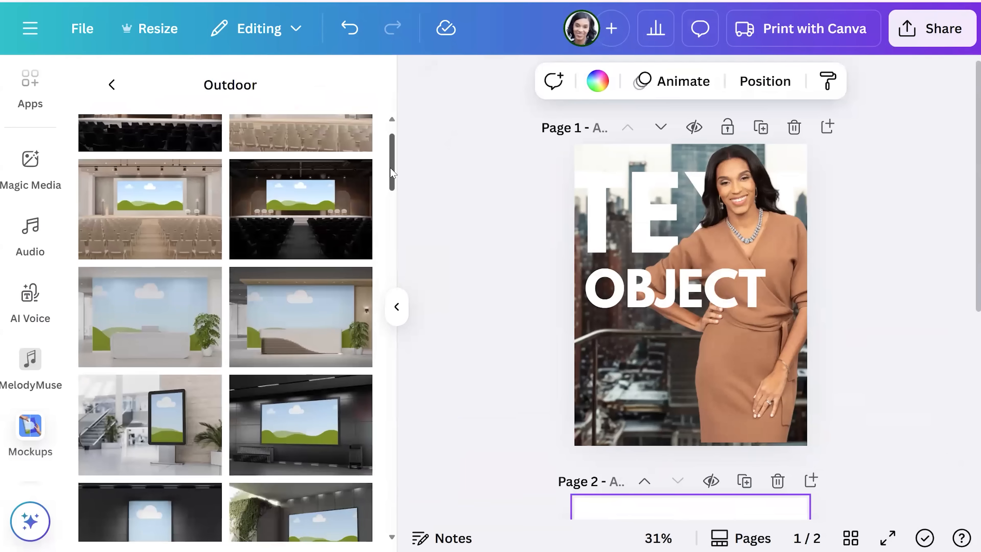
{"action": "scroll", "coordinate": [395, 171], "scroll_direction": "up", "scroll_amount": 2}
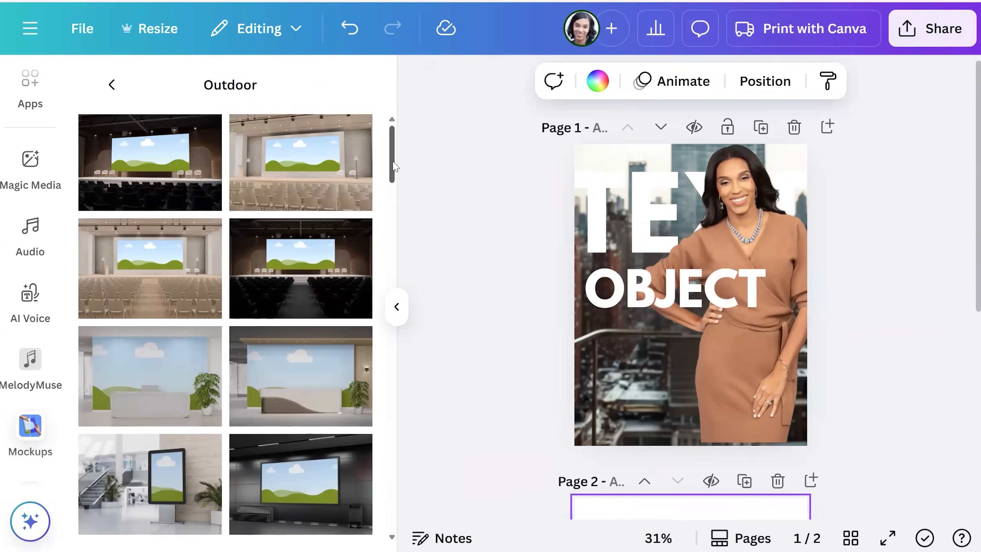
{"action": "scroll", "coordinate": [395, 189], "scroll_direction": "down", "scroll_amount": 2}
{"action": "left_click_drag", "start_coordinate": [395, 174], "coordinate": [369, 376]}
{"action": "scroll", "coordinate": [369, 377], "scroll_direction": "down", "scroll_amount": 5}
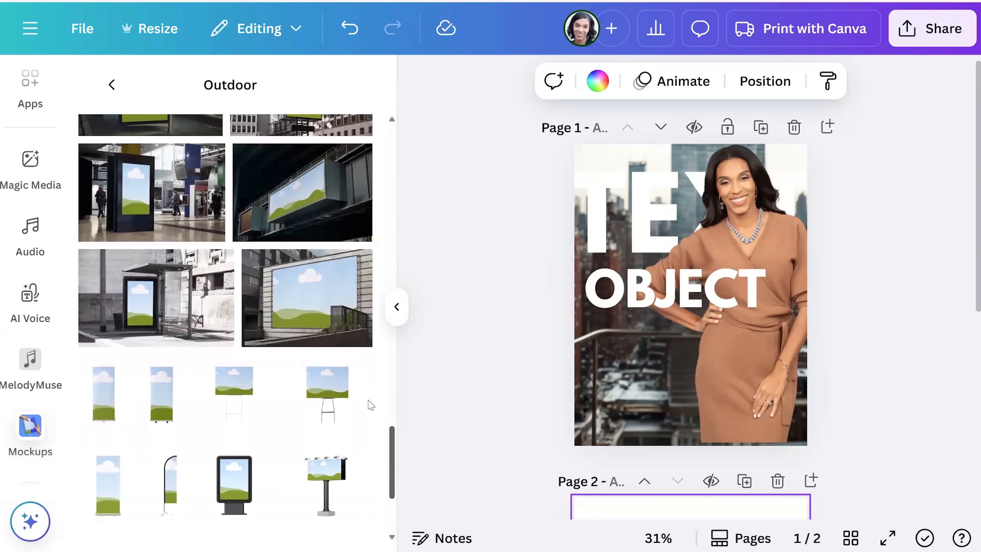
{"action": "scroll", "coordinate": [370, 395], "scroll_direction": "up", "scroll_amount": 1}
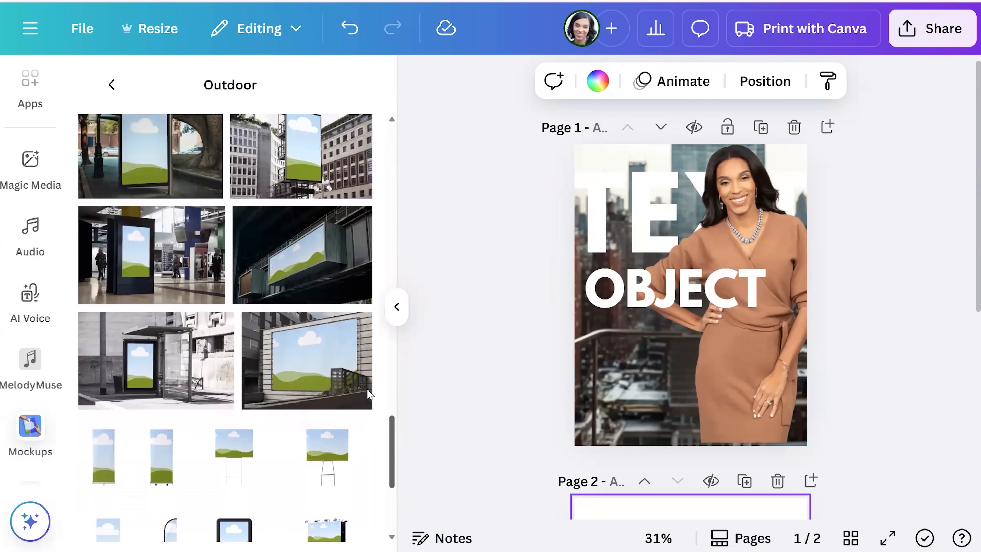
{"action": "left_click", "coordinate": [144, 256]}
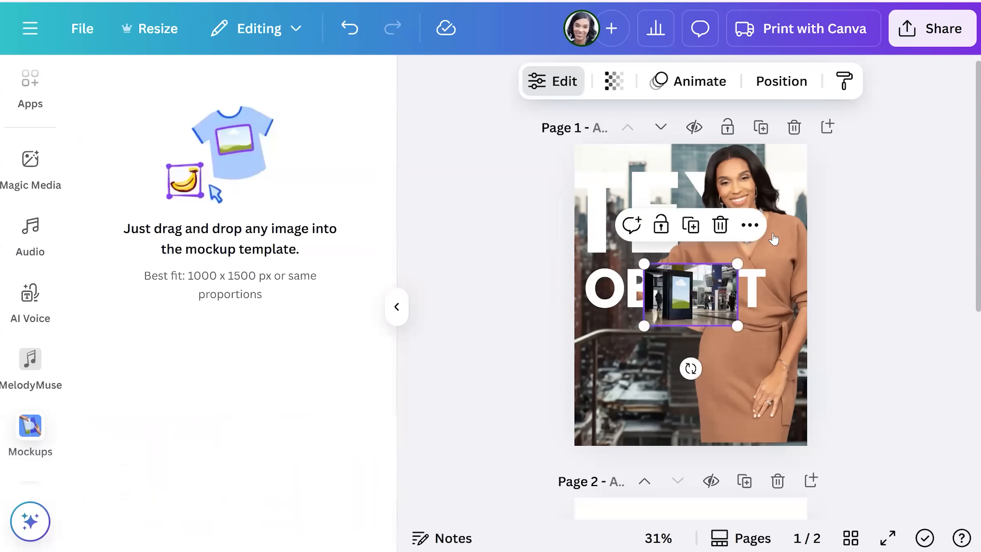
Move the station display mockup from page 1 to page 2 and enlarge it to cover the whole page.
{"action": "scroll", "coordinate": [900, 237], "scroll_direction": "down", "scroll_amount": 2}
{"action": "left_click_drag", "start_coordinate": [702, 171], "coordinate": [702, 468]}
{"action": "scroll", "coordinate": [602, 295], "scroll_direction": "down", "scroll_amount": 4}
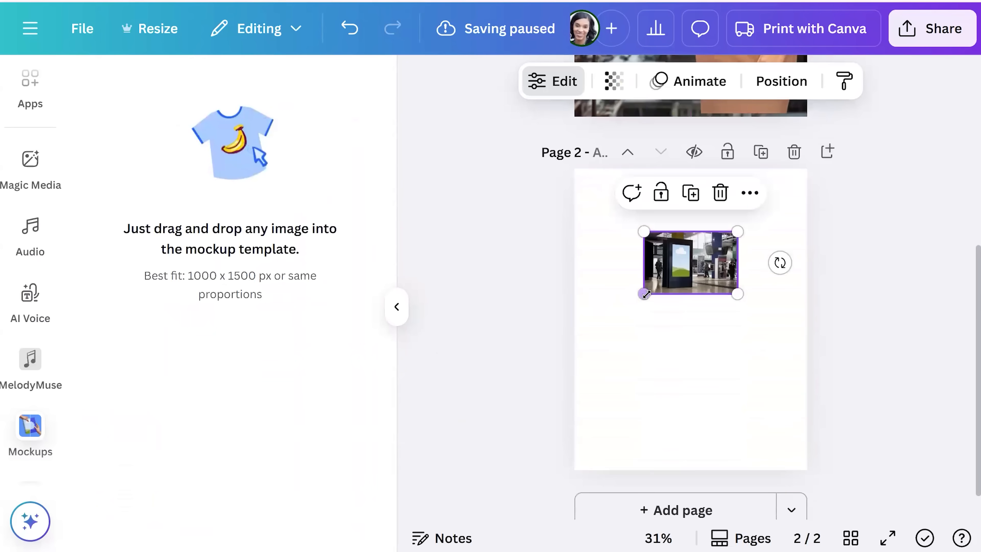
{"action": "left_click_drag", "start_coordinate": [646, 295], "coordinate": [408, 543]}
{"action": "left_click_drag", "start_coordinate": [712, 322], "coordinate": [771, 320]}
{"action": "left_click_drag", "start_coordinate": [864, 201], "coordinate": [901, 106]}
{"action": "left_click_drag", "start_coordinate": [902, 109], "coordinate": [902, 109]}
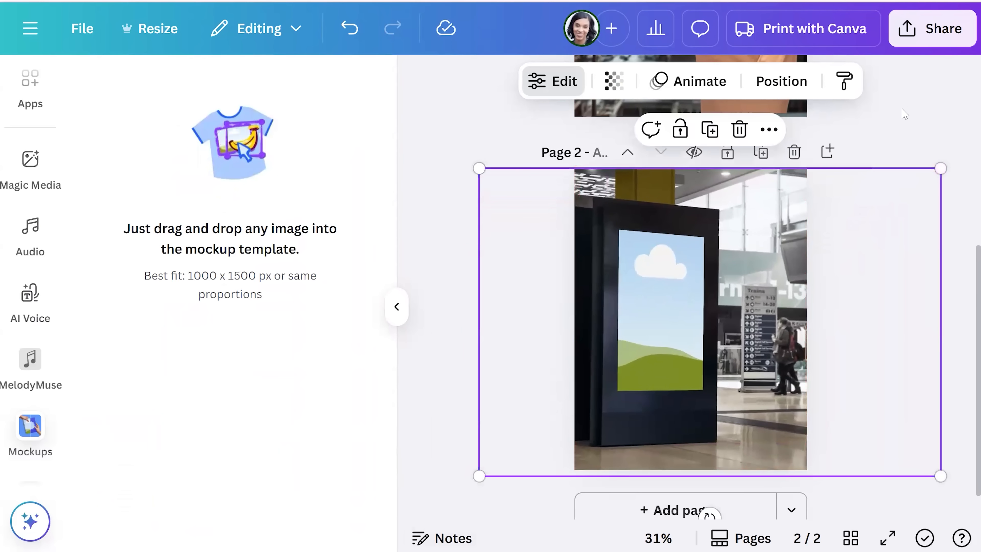
{"action": "left_click", "coordinate": [915, 133]}
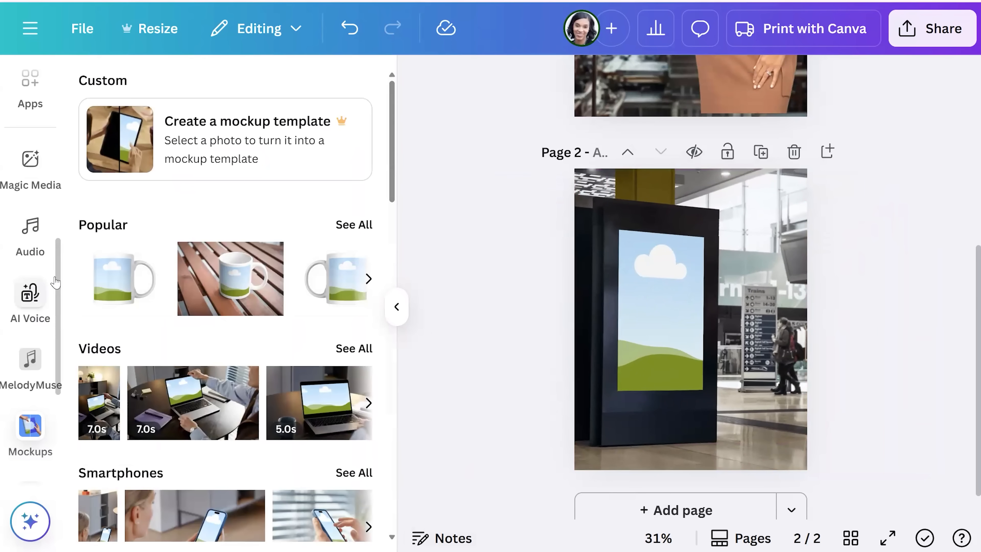
Upload the downloaded flyer image "TEXT (1)" to the uploaded images.
{"action": "scroll", "coordinate": [46, 174], "scroll_direction": "up", "scroll_amount": 5}
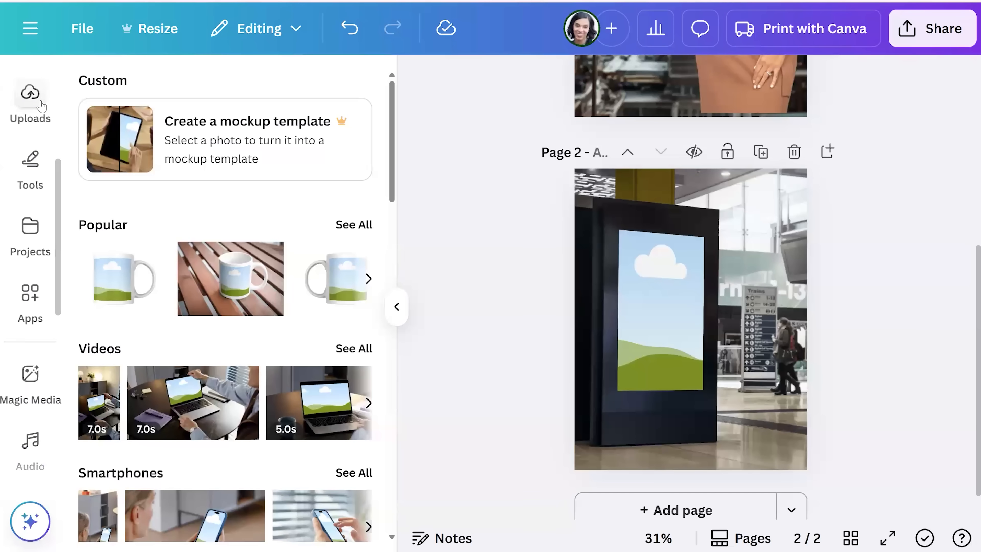
{"action": "left_click", "coordinate": [42, 106]}
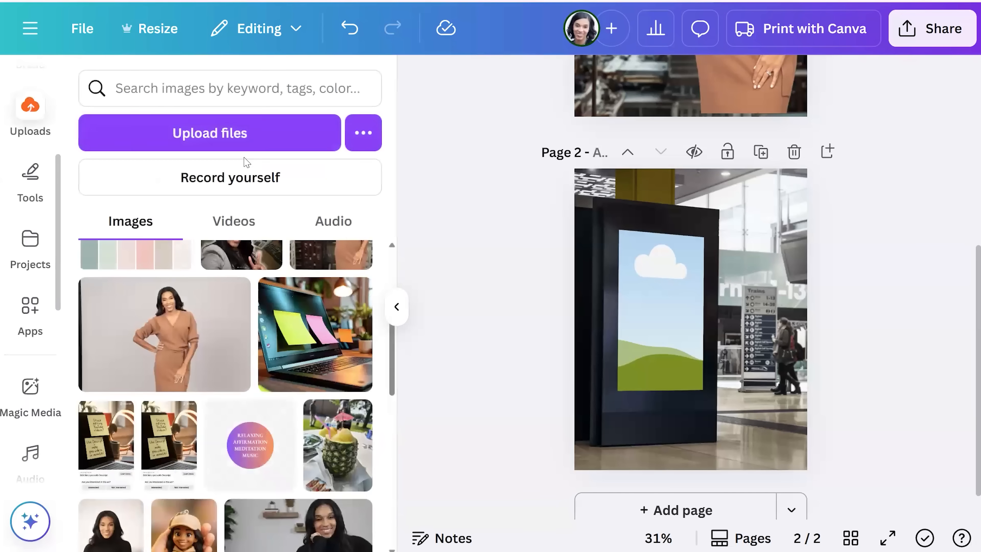
{"action": "left_click", "coordinate": [222, 137]}
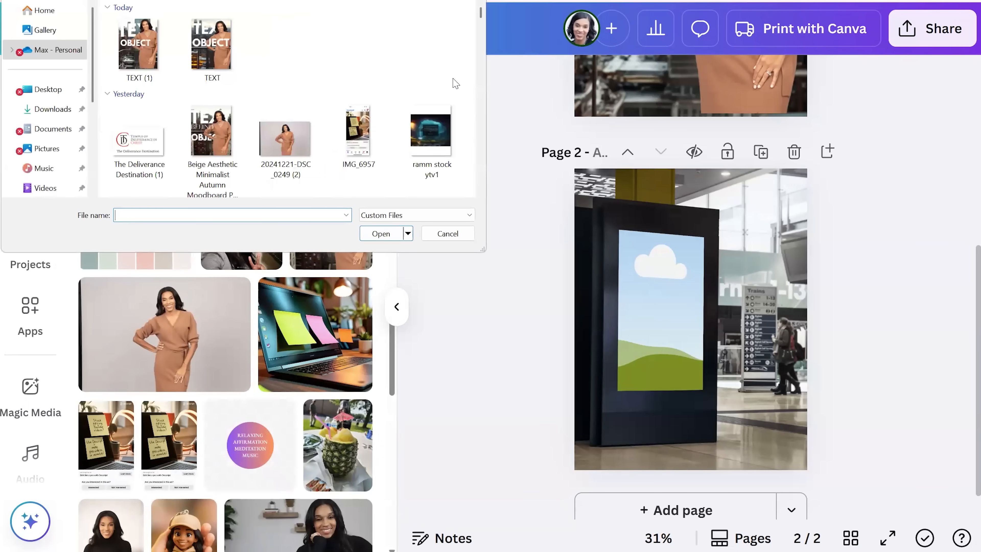
{"action": "left_click", "coordinate": [144, 63]}
{"action": "left_click", "coordinate": [380, 233]}
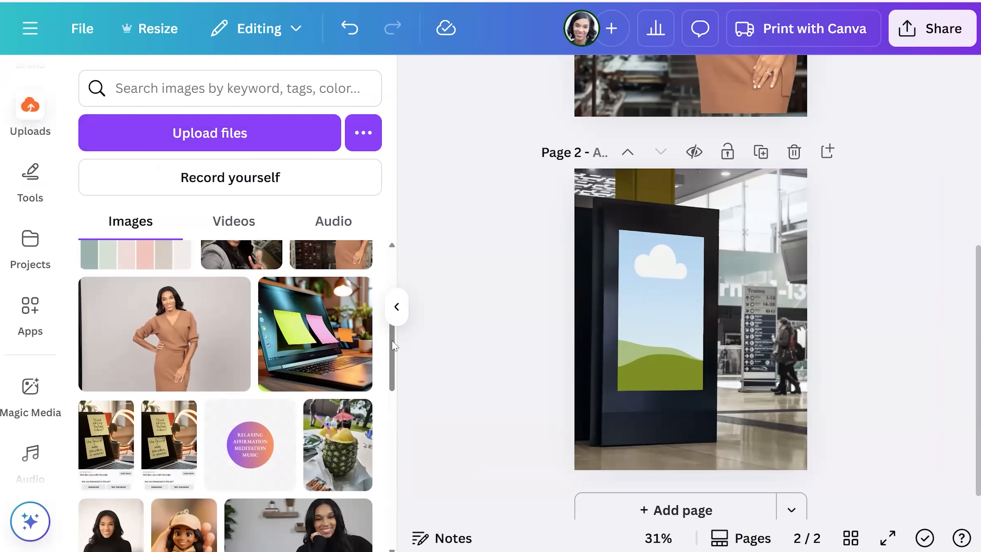
Place the uploaded TEXT OBJECT flyer image into the display screen of the page 2 mockup.
{"action": "scroll", "coordinate": [390, 342], "scroll_direction": "up", "scroll_amount": 5}
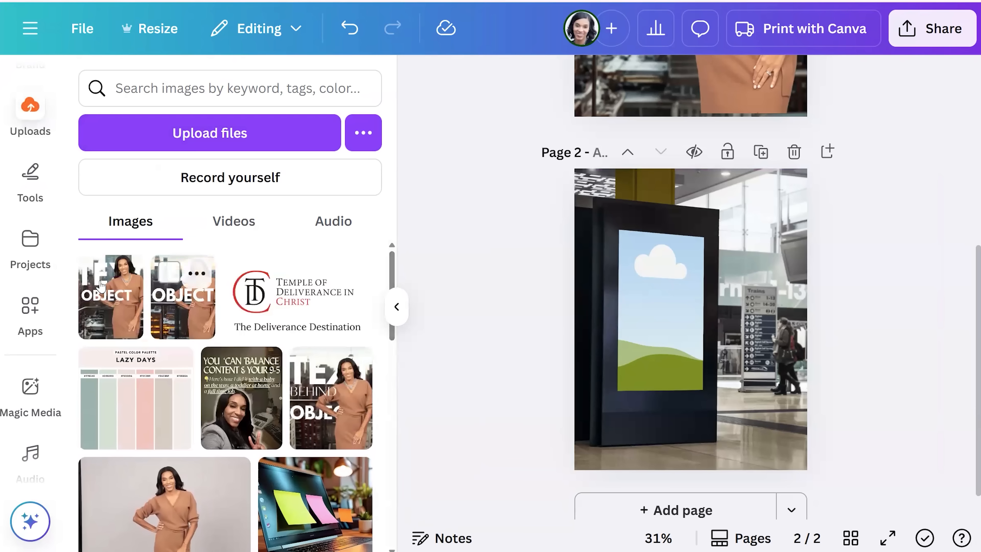
{"action": "mouse_move", "coordinate": [99, 298]}
{"action": "left_click_drag", "start_coordinate": [100, 300], "coordinate": [738, 303]}
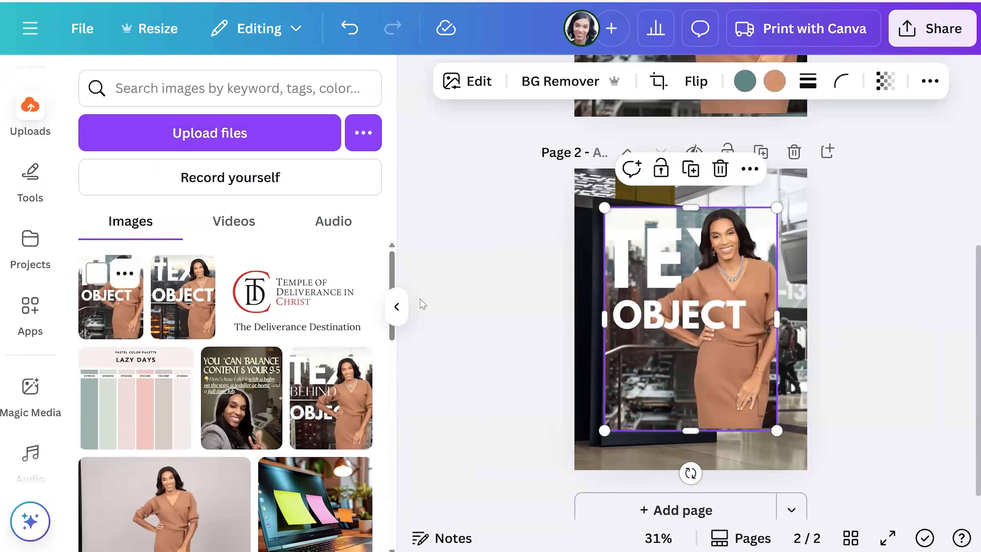
{"action": "left_click_drag", "start_coordinate": [726, 270], "coordinate": [950, 346]}
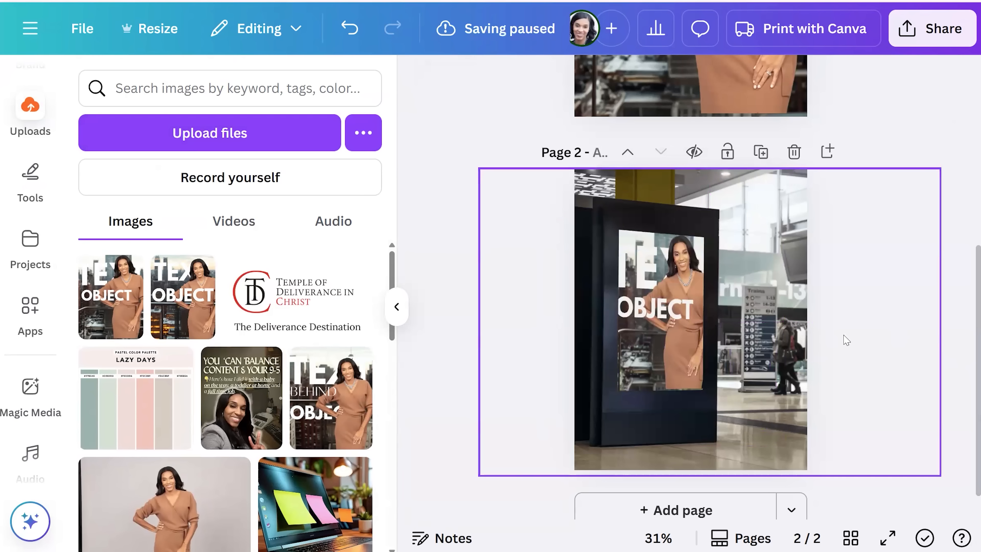
Duplicate page 2 and delete the mockup from the copy to leave page 3 blank.
{"action": "scroll", "coordinate": [936, 265], "scroll_direction": "down", "scroll_amount": 1}
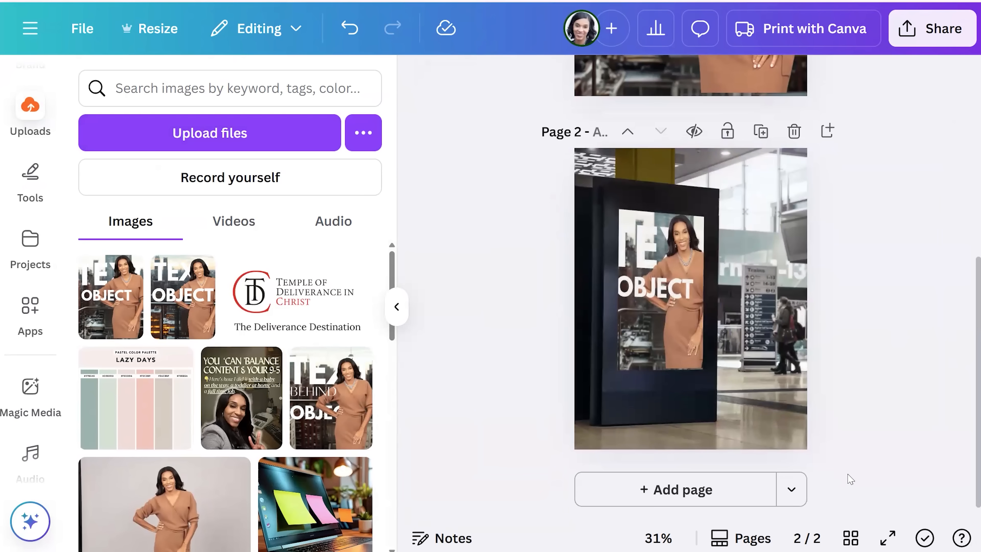
{"action": "left_click", "coordinate": [762, 132]}
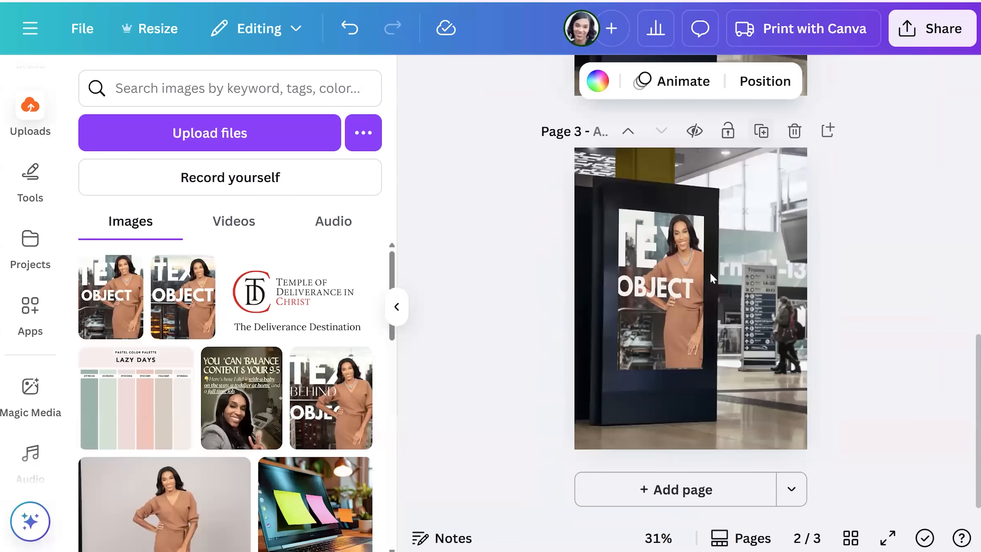
{"action": "key", "text": "Delete"}
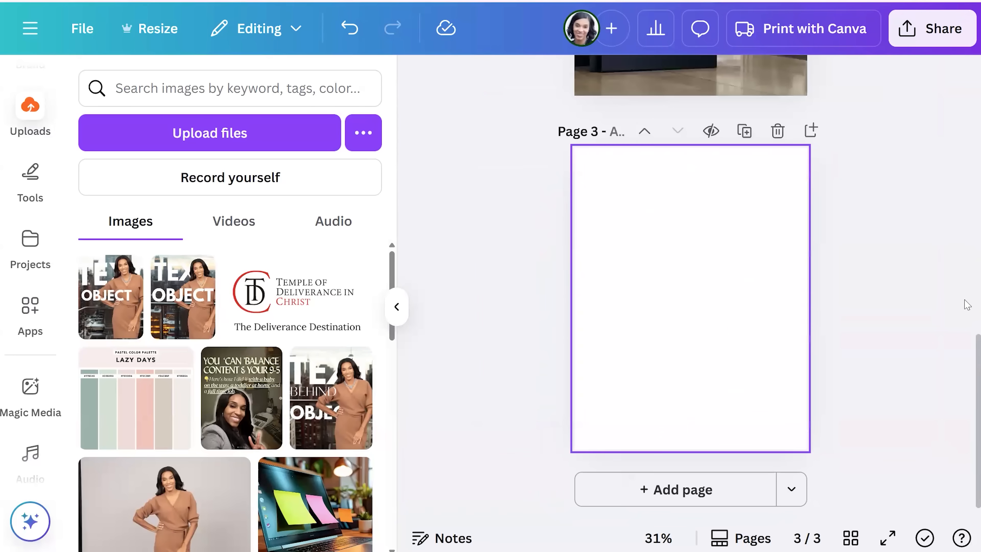
{"action": "left_click", "coordinate": [174, 88]}
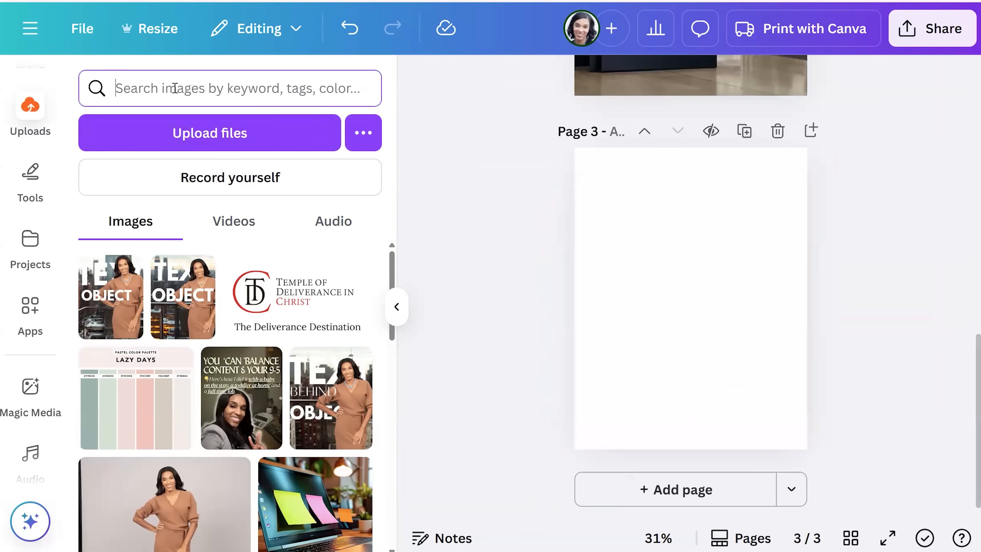
{"action": "type", "text": "MOCKUPS"}
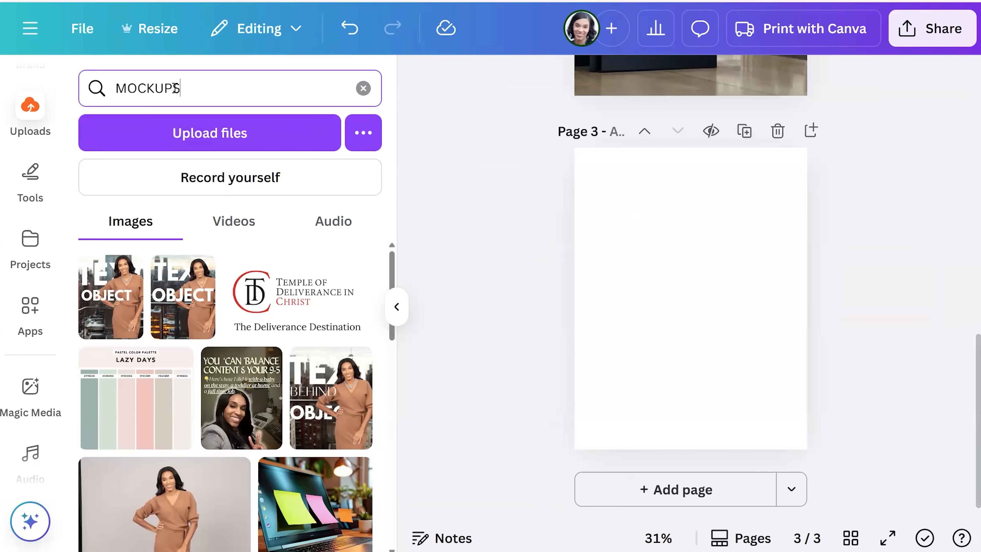
{"action": "key", "text": "Return"}
Add the 7.0s video mockup of a person typing on a laptop from the Mockups app to page 3.
{"action": "left_click", "coordinate": [30, 306]}
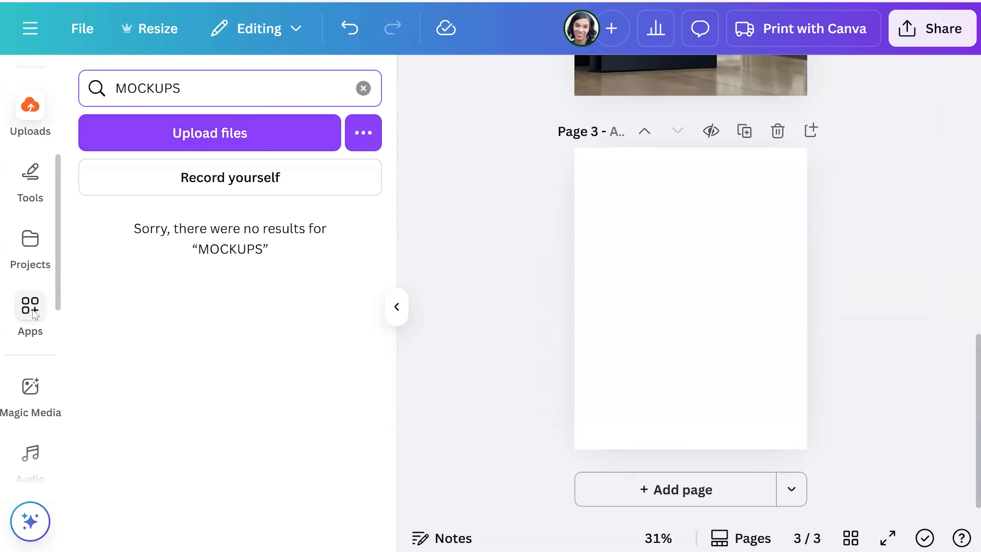
{"action": "left_click", "coordinate": [119, 175]}
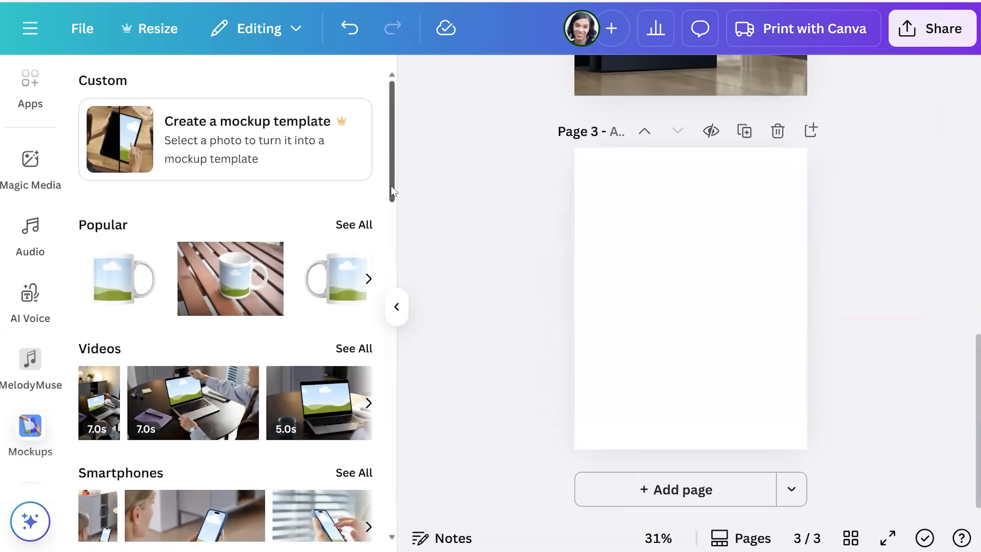
{"action": "scroll", "coordinate": [367, 275], "scroll_direction": "down", "scroll_amount": 3}
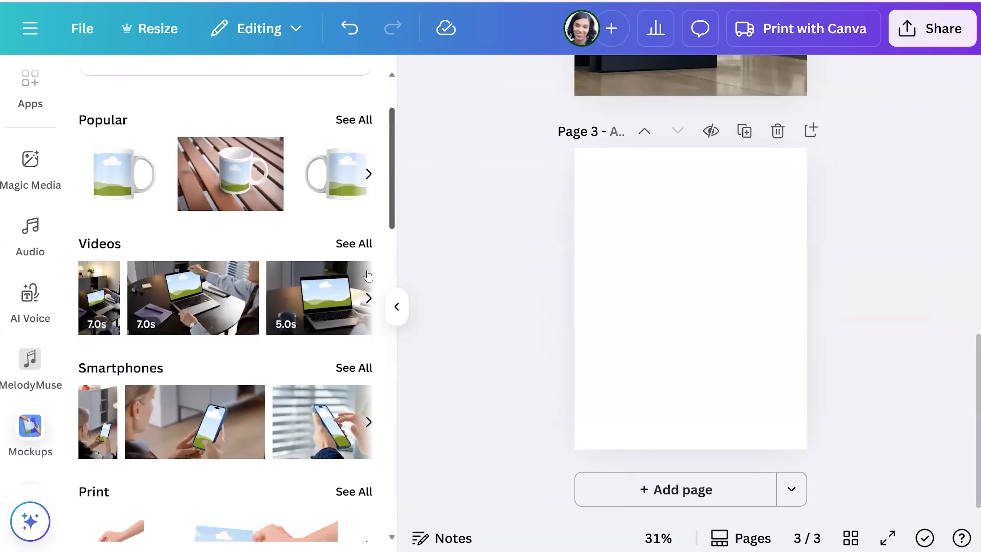
{"action": "left_click", "coordinate": [196, 311]}
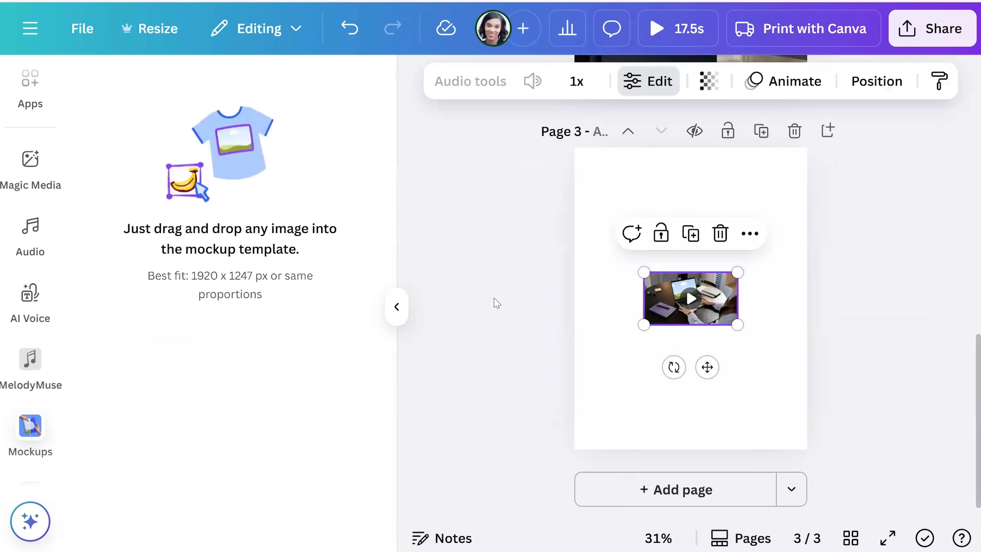
Enlarge the laptop video mockup to about 18.3 by 10.3 and position it to cover most of page 3.
{"action": "left_click_drag", "start_coordinate": [638, 325], "coordinate": [482, 416]}
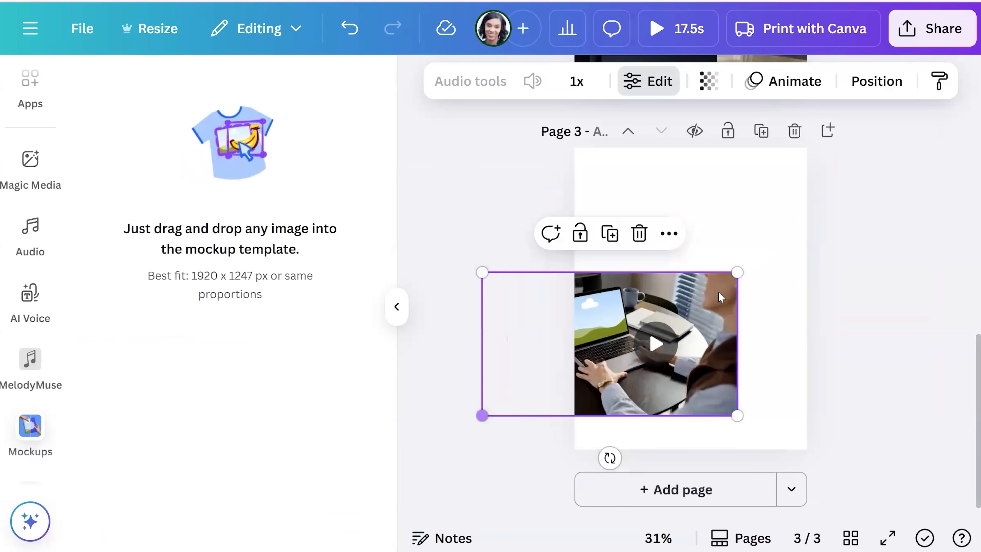
{"action": "left_click_drag", "start_coordinate": [737, 273], "coordinate": [978, 131]}
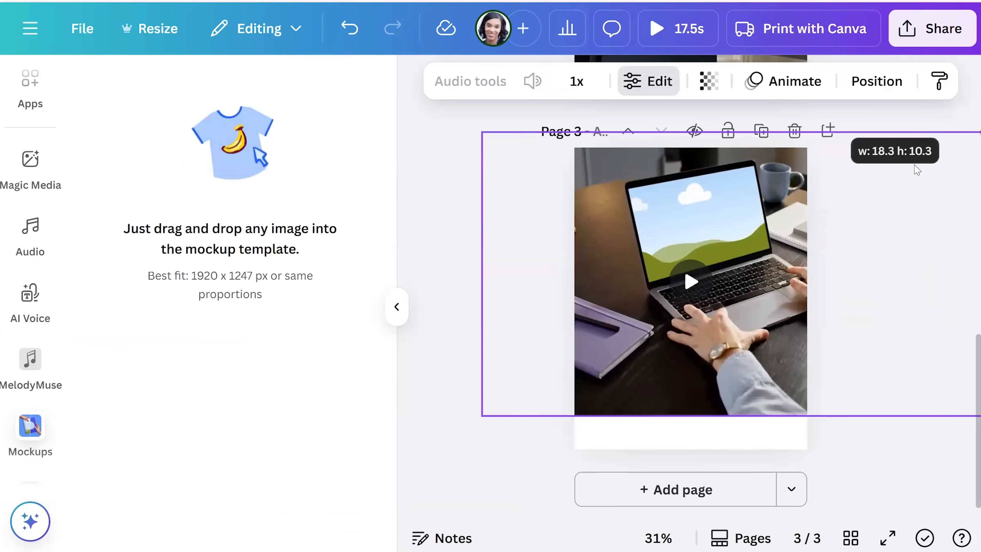
{"action": "left_click_drag", "start_coordinate": [848, 261], "coordinate": [784, 286]}
{"action": "left_click", "coordinate": [466, 140]}
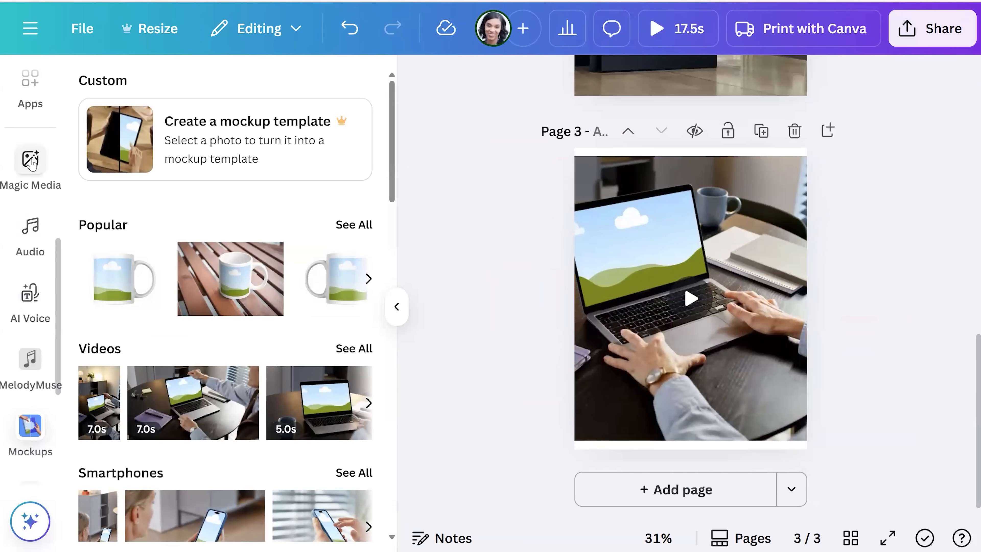
Place the uploaded TEXT OBJECT flyer image into the laptop screen of the page 3 video mockup.
{"action": "scroll", "coordinate": [35, 164], "scroll_direction": "down", "scroll_amount": 1}
{"action": "scroll", "coordinate": [58, 211], "scroll_direction": "up", "scroll_amount": 5}
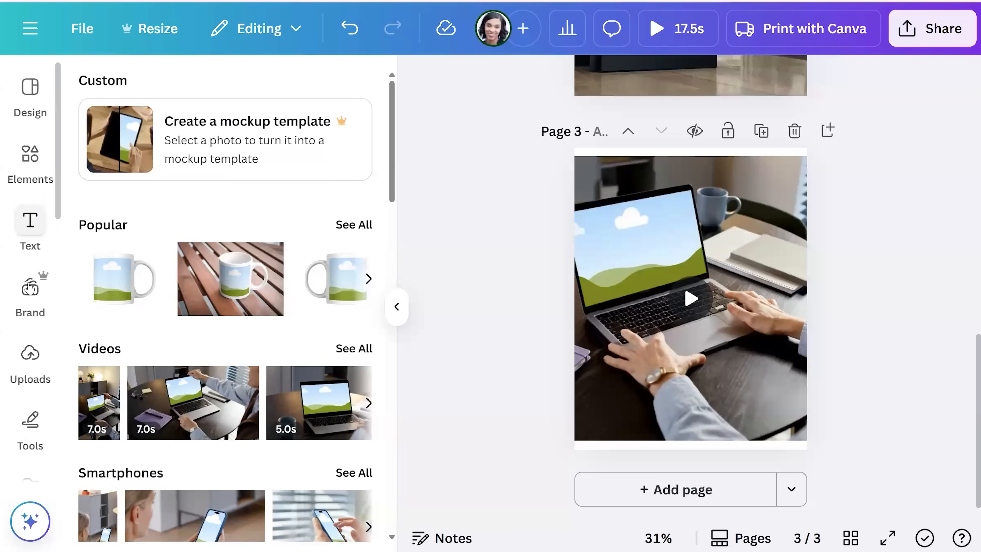
{"action": "left_click", "coordinate": [31, 357]}
{"action": "left_click_drag", "start_coordinate": [112, 297], "coordinate": [628, 247]}
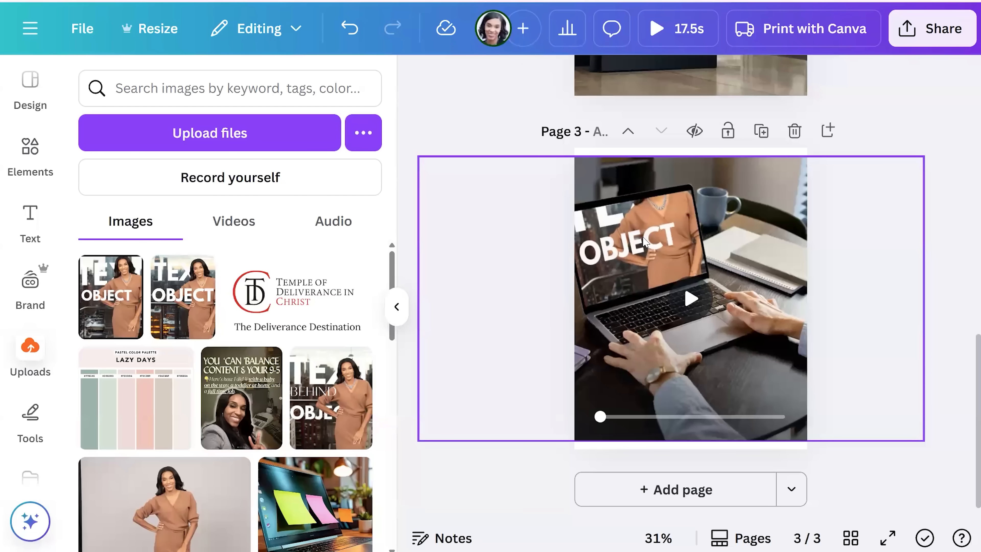
Shift the flyer image down inside the laptop mockup's crop so the woman's head shows, and apply the changes.
{"action": "double_click", "coordinate": [645, 243]}
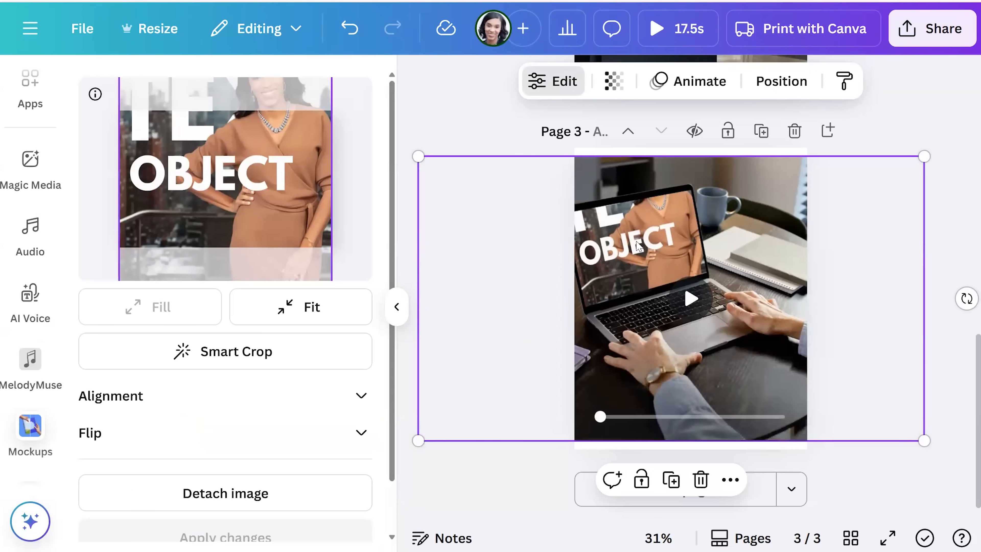
{"action": "left_click_drag", "start_coordinate": [229, 198], "coordinate": [230, 257]}
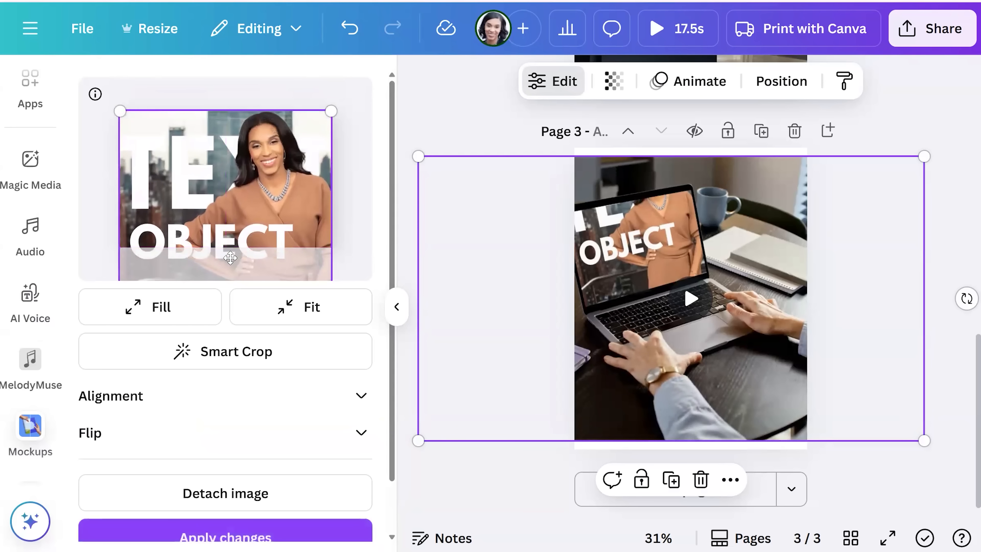
{"action": "left_click", "coordinate": [232, 537]}
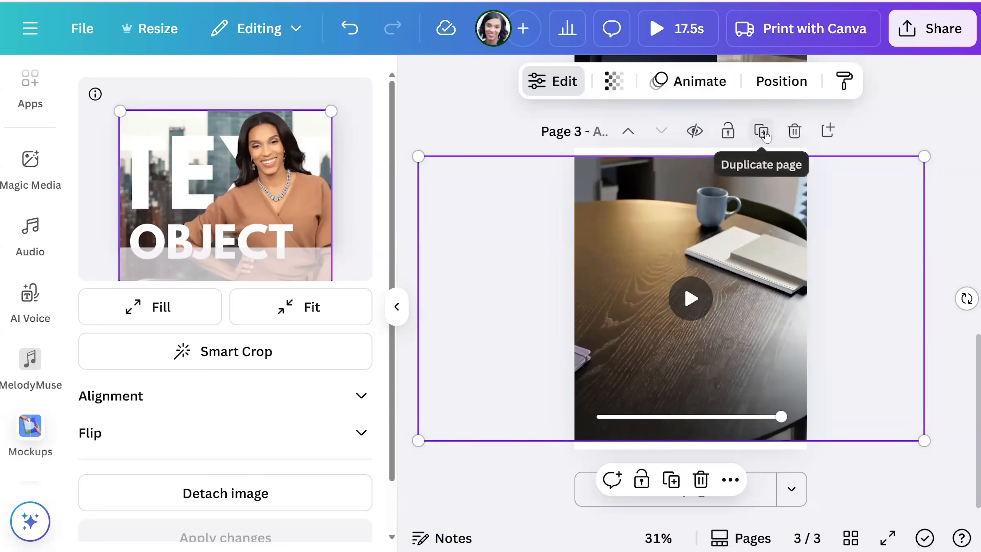
Add a blank page 4 and place a straight horizontal line from the shapes just below its centre.
{"action": "left_click", "coordinate": [827, 131]}
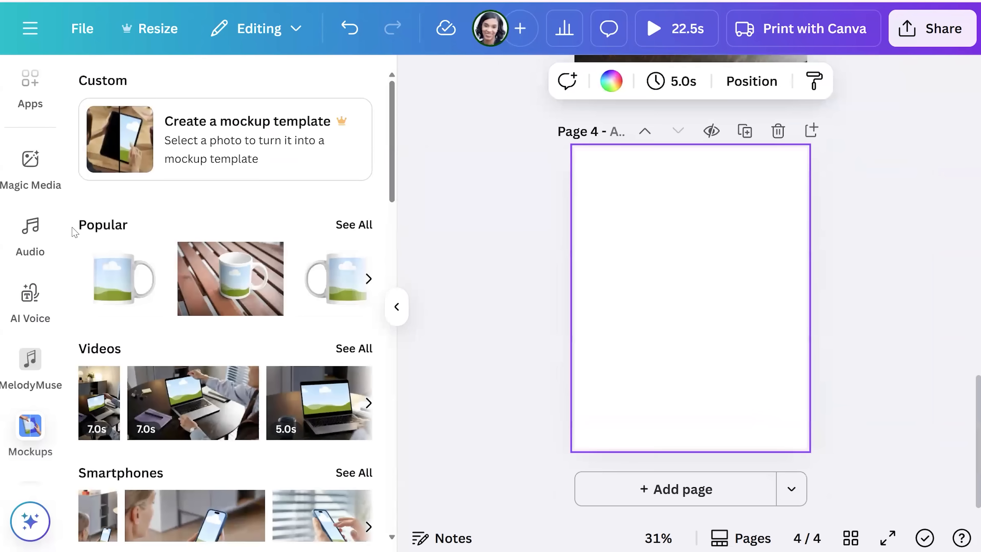
{"action": "scroll", "coordinate": [62, 243], "scroll_direction": "up", "scroll_amount": 5}
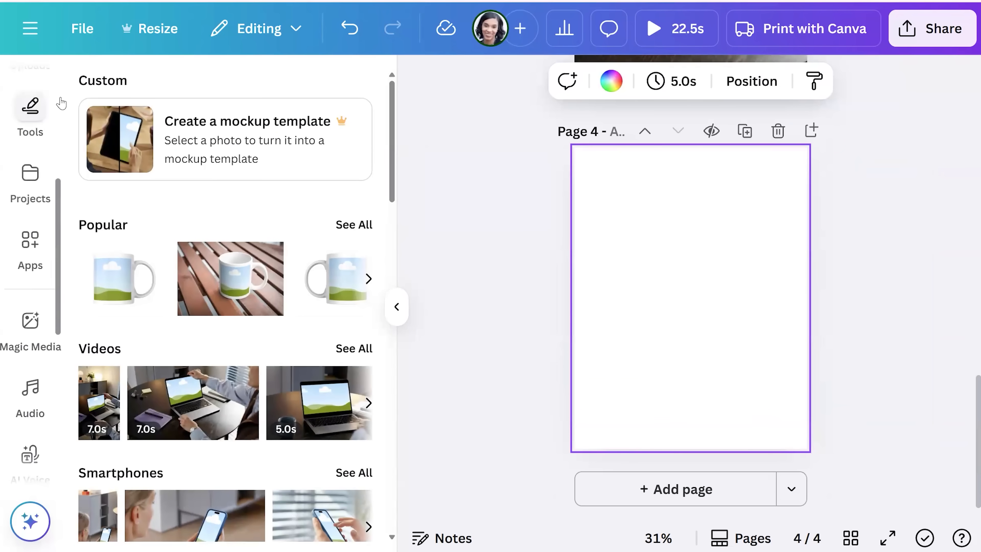
{"action": "scroll", "coordinate": [60, 162], "scroll_direction": "down", "scroll_amount": 3}
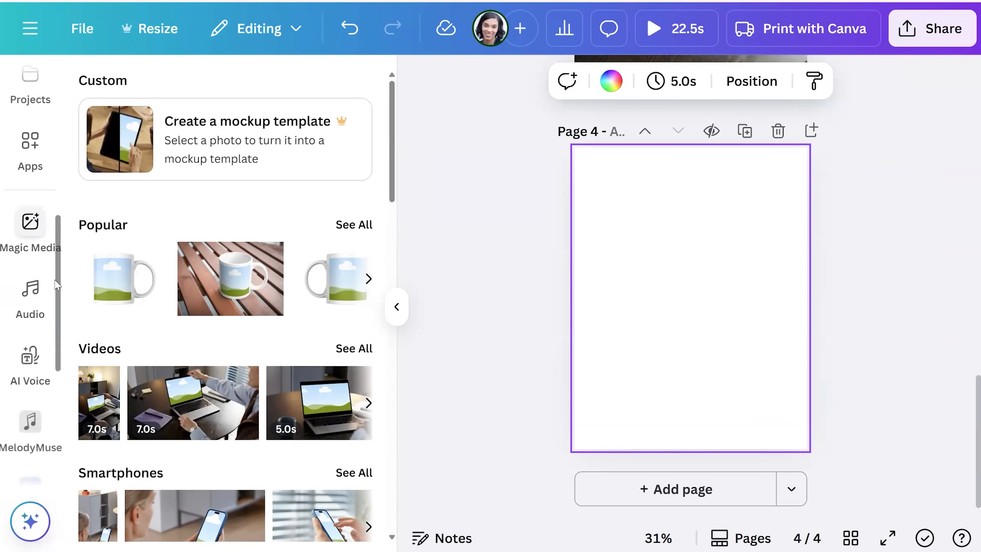
{"action": "scroll", "coordinate": [55, 162], "scroll_direction": "up", "scroll_amount": 10}
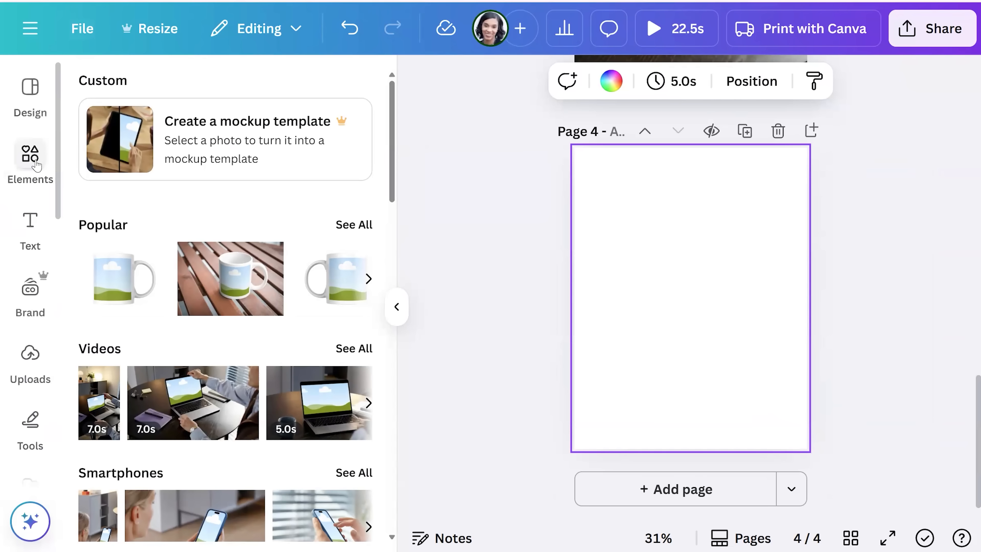
{"action": "left_click", "coordinate": [228, 362]}
{"action": "left_click_drag", "start_coordinate": [727, 297], "coordinate": [784, 381]}
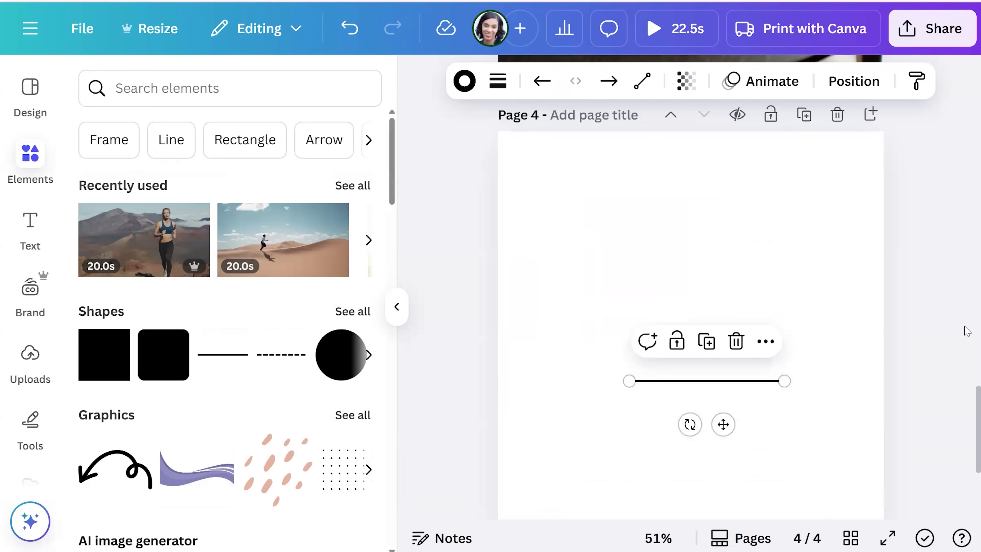
{"action": "left_click", "coordinate": [951, 331]}
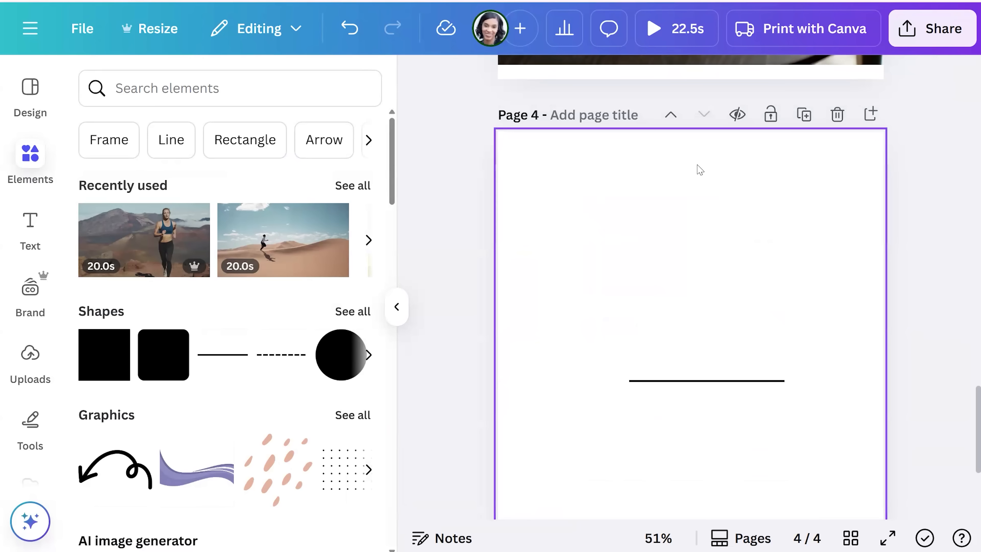
Return to the home page and open the recent US Letter design on 10 online businesses.
{"action": "scroll", "coordinate": [697, 165], "scroll_direction": "up", "scroll_amount": 1}
{"action": "scroll", "coordinate": [699, 170], "scroll_direction": "up", "scroll_amount": 5}
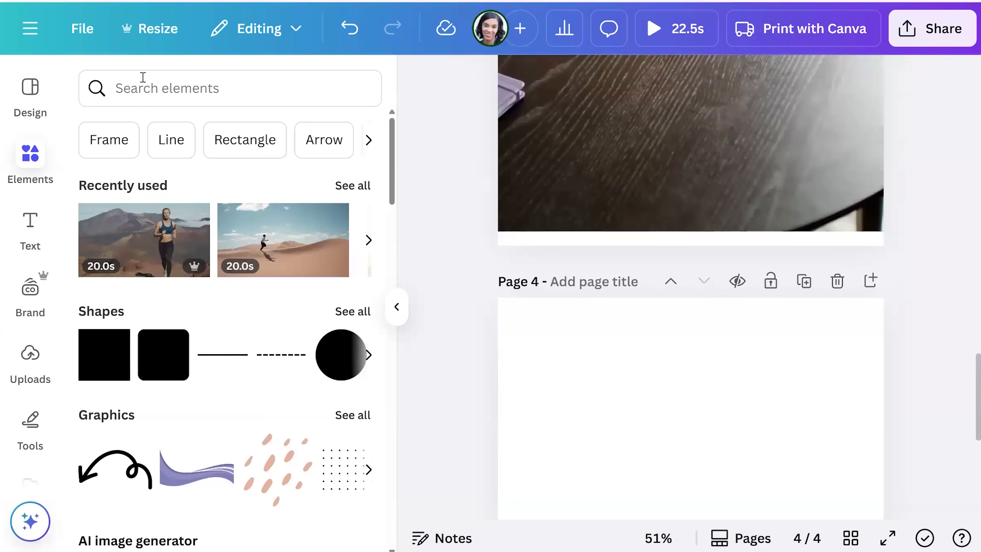
{"action": "left_click", "coordinate": [28, 34]}
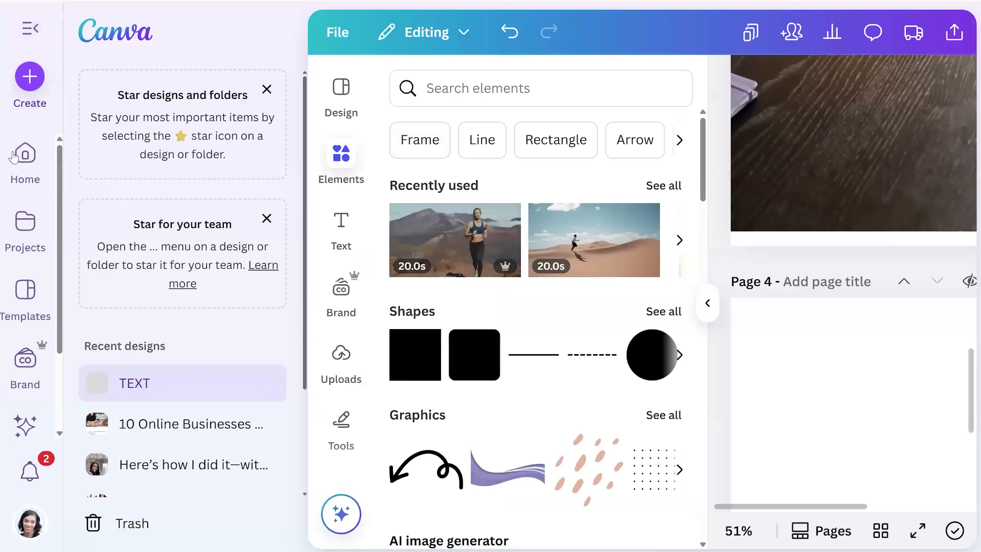
{"action": "left_click", "coordinate": [24, 154]}
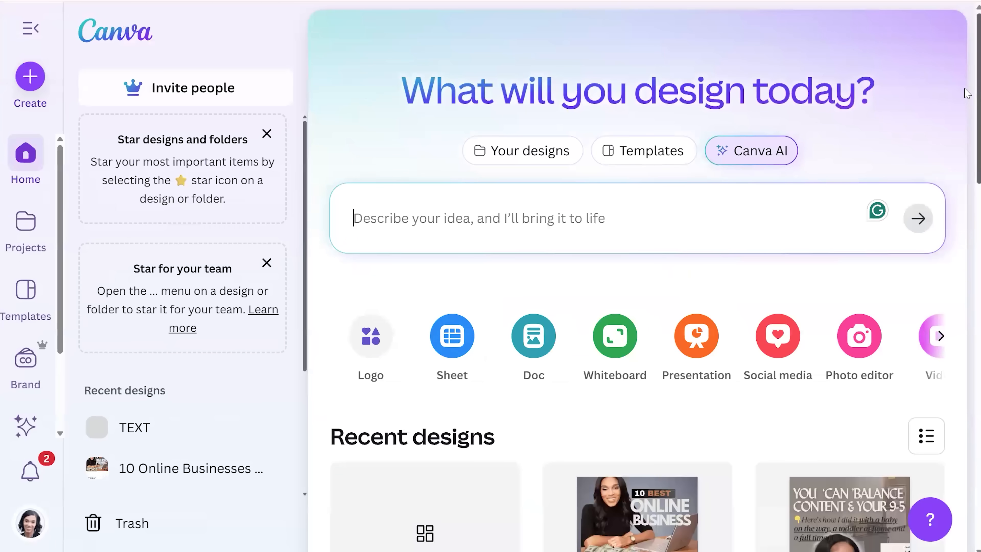
{"action": "scroll", "coordinate": [927, 154], "scroll_direction": "down", "scroll_amount": 4}
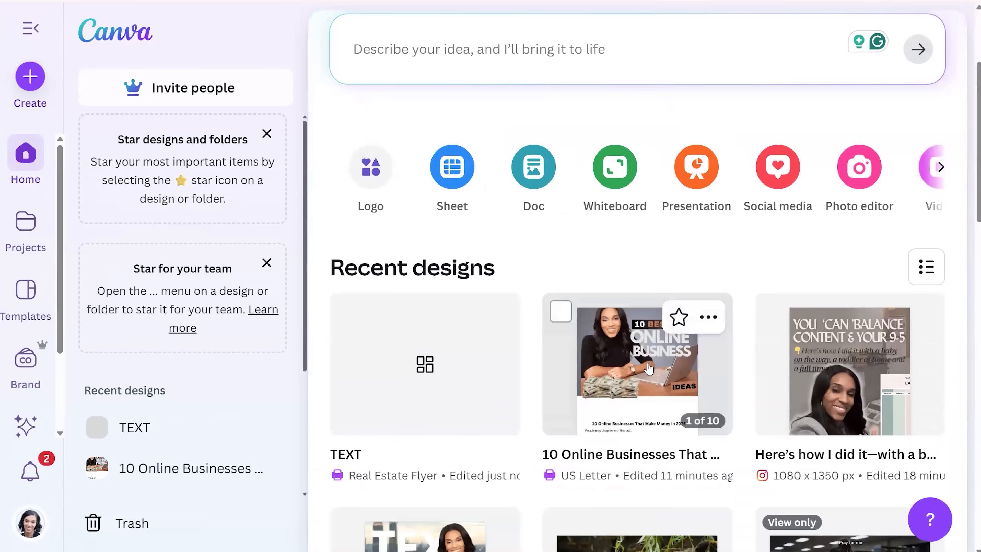
{"action": "left_click", "coordinate": [650, 368]}
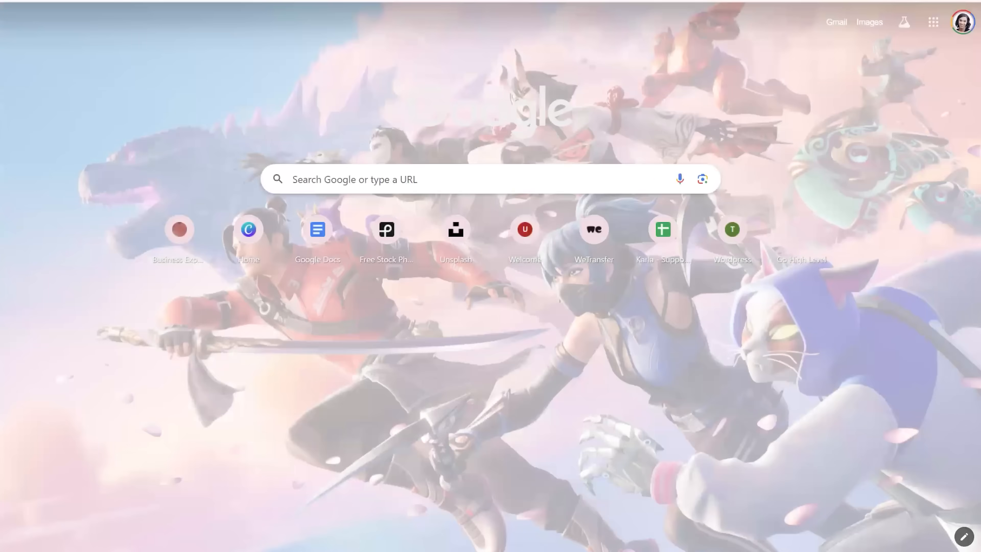
Search Google Images for "color palette" in the browser and open the Lazy Days pastel palette preview.
{"action": "type", "text": "color palette"}
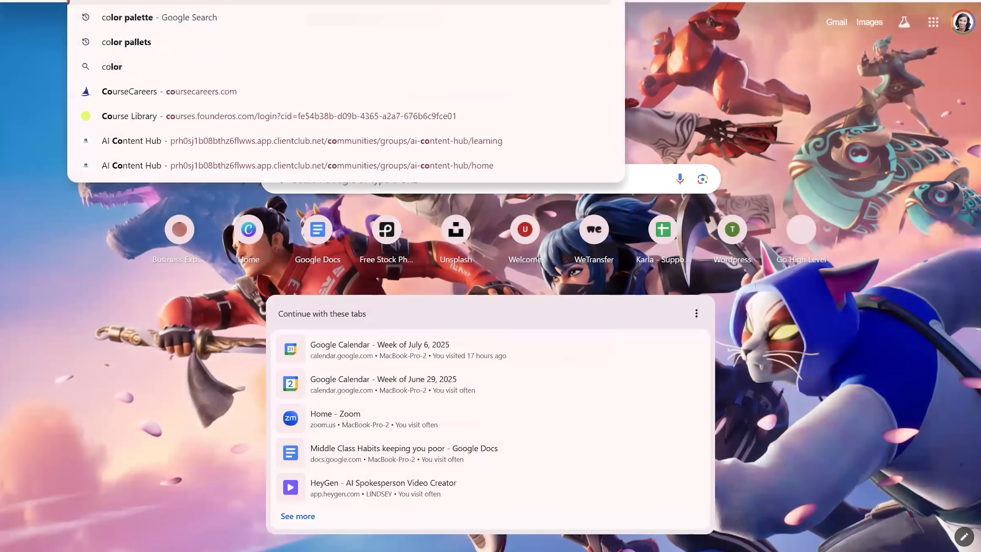
{"action": "key", "text": "Return"}
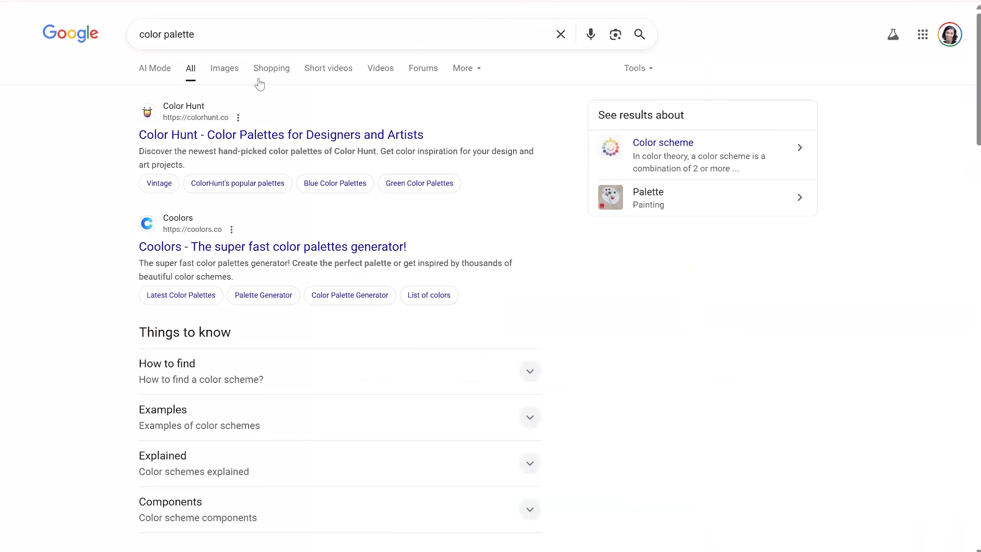
{"action": "left_click", "coordinate": [224, 73]}
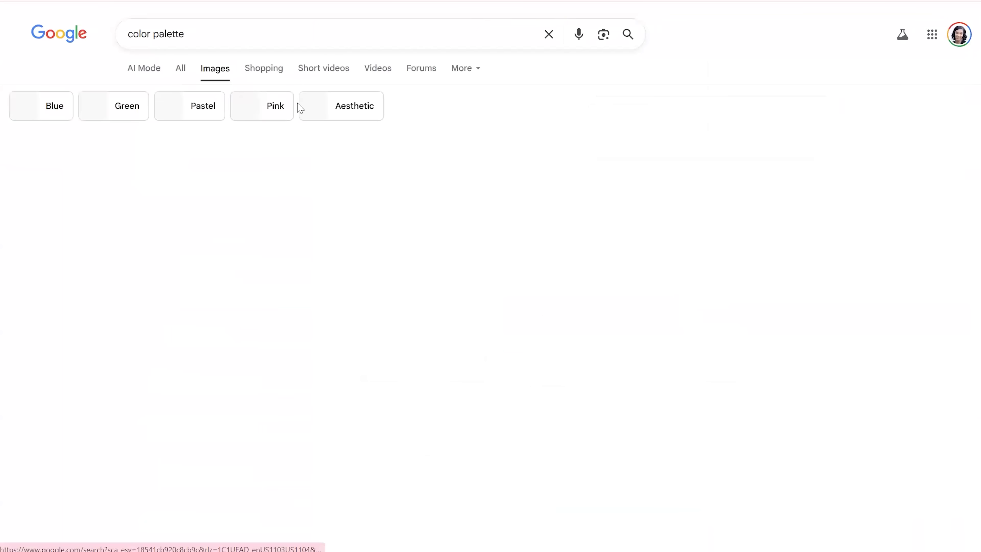
{"action": "scroll", "coordinate": [583, 416], "scroll_direction": "down", "scroll_amount": 3}
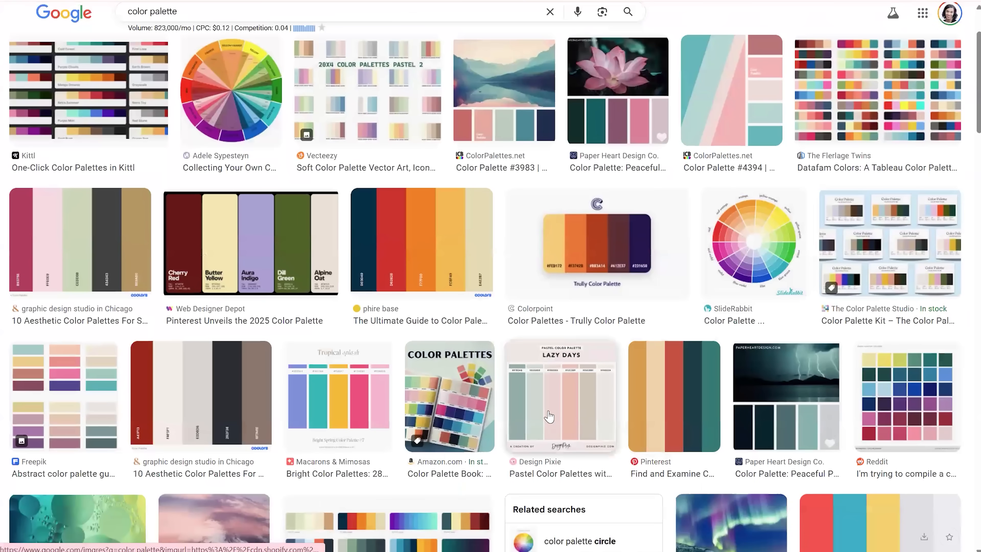
{"action": "left_click", "coordinate": [572, 408]}
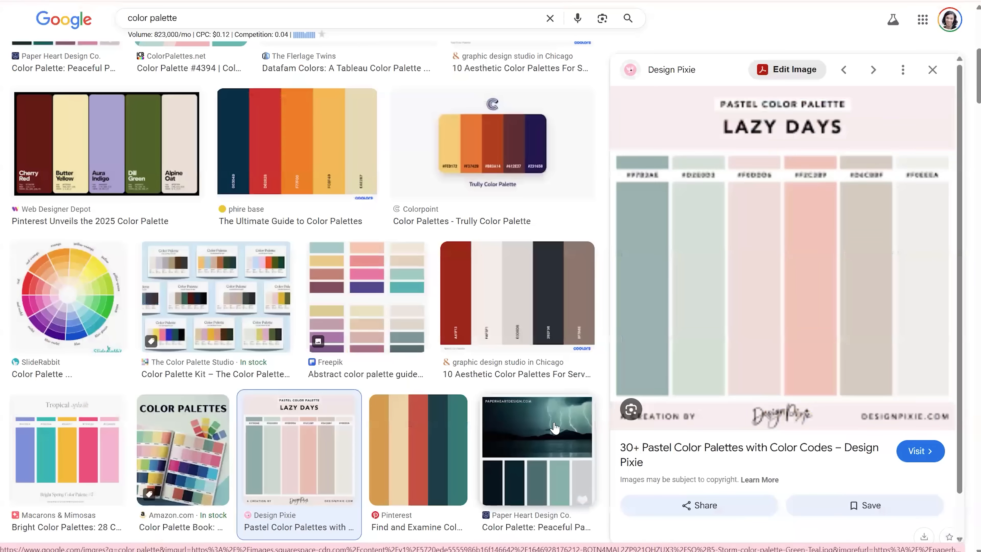
Capture the Lazy Days palette's title and colour columns with the Snipping Tool.
{"action": "key", "text": "super"}
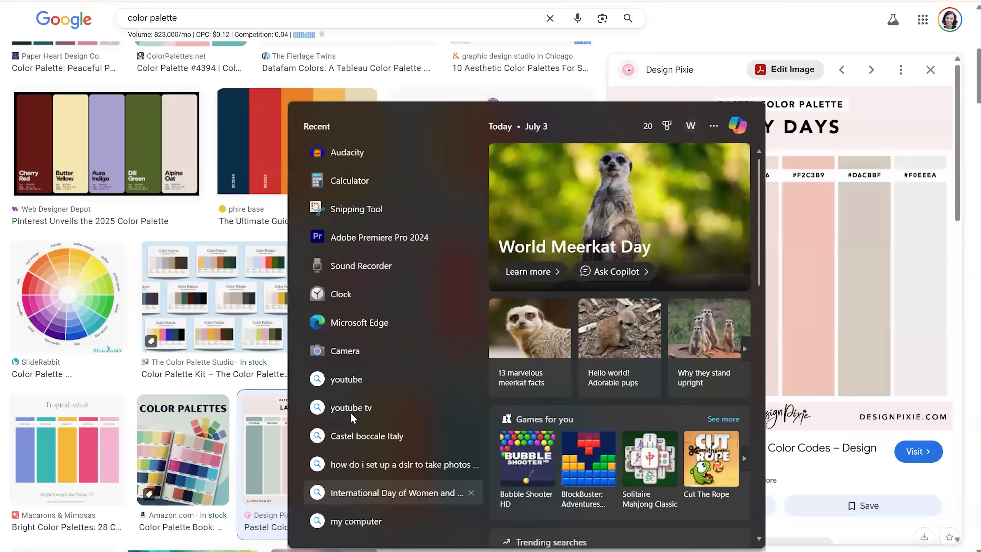
{"action": "left_click", "coordinate": [357, 209]}
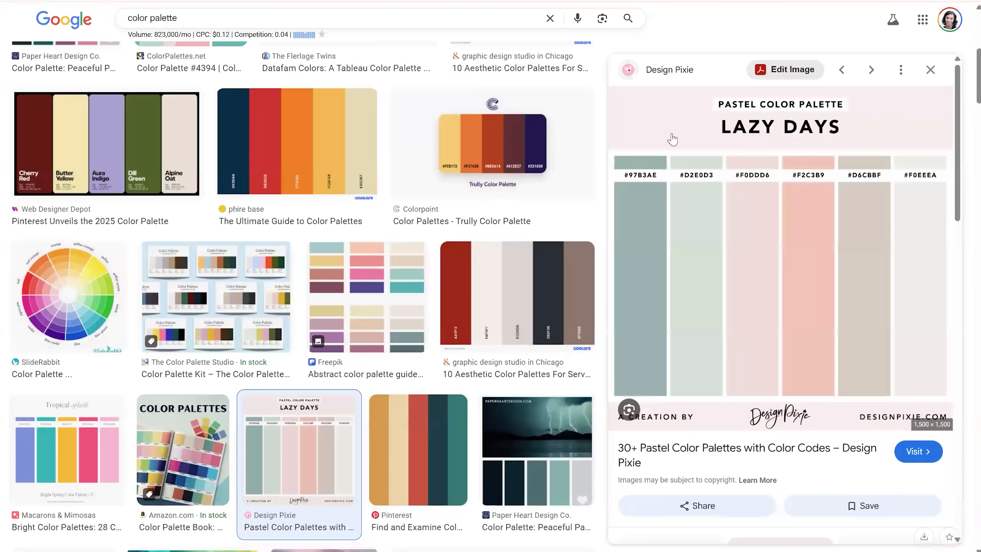
{"action": "left_click", "coordinate": [328, 81]}
{"action": "left_click_drag", "start_coordinate": [609, 86], "coordinate": [953, 399]}
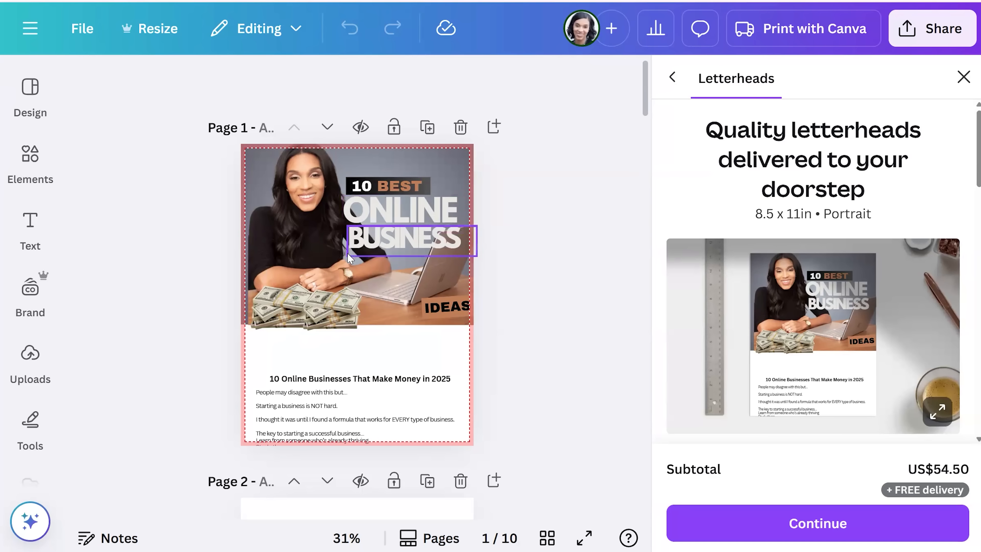
Switch to the Canva online business design and add the uploaded Lazy Days palette image to page 1.
{"action": "left_click", "coordinate": [33, 360]}
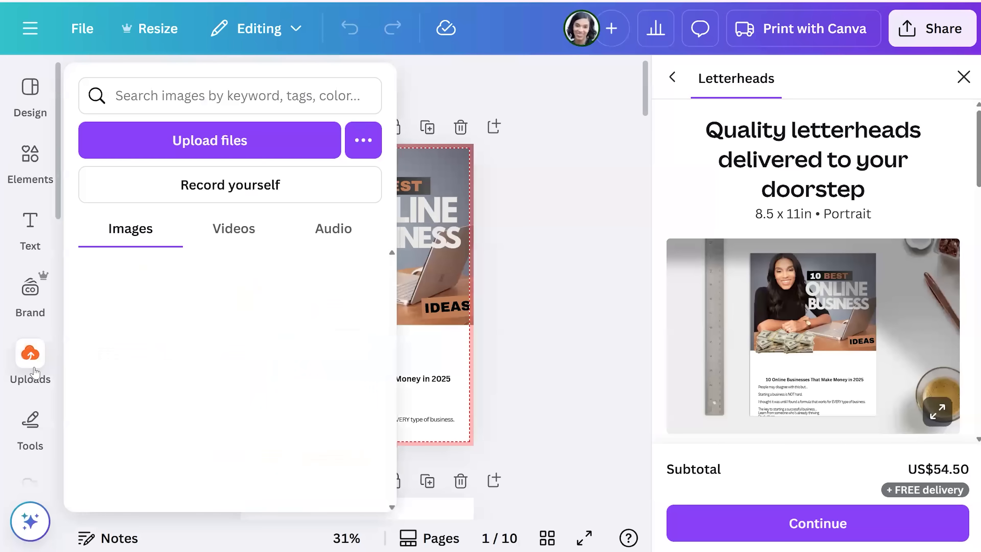
{"action": "left_click", "coordinate": [93, 387]}
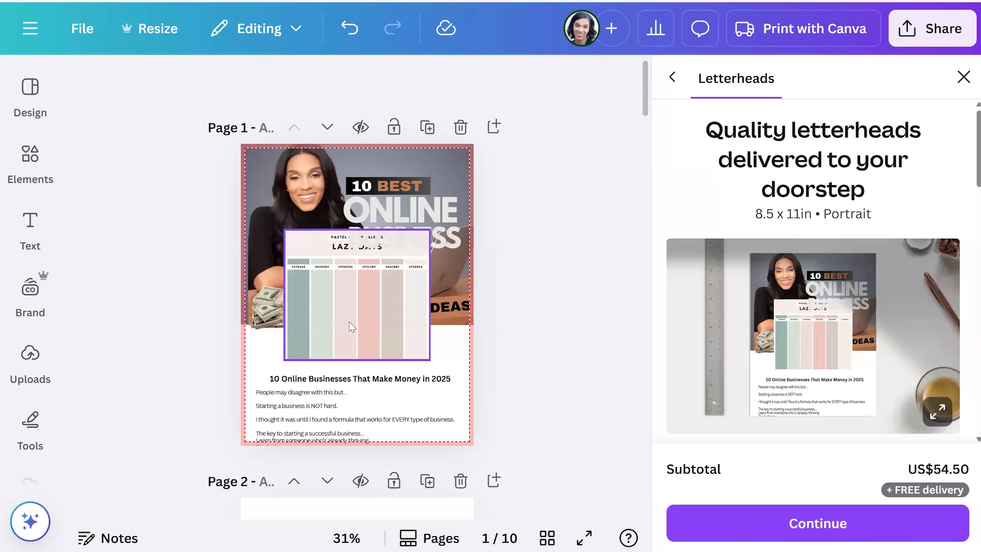
Apply the Lazy Days palette image's colours to page 1 and move the image over the page's lower right area.
{"action": "left_click", "coordinate": [351, 326]}
{"action": "left_click", "coordinate": [416, 191]}
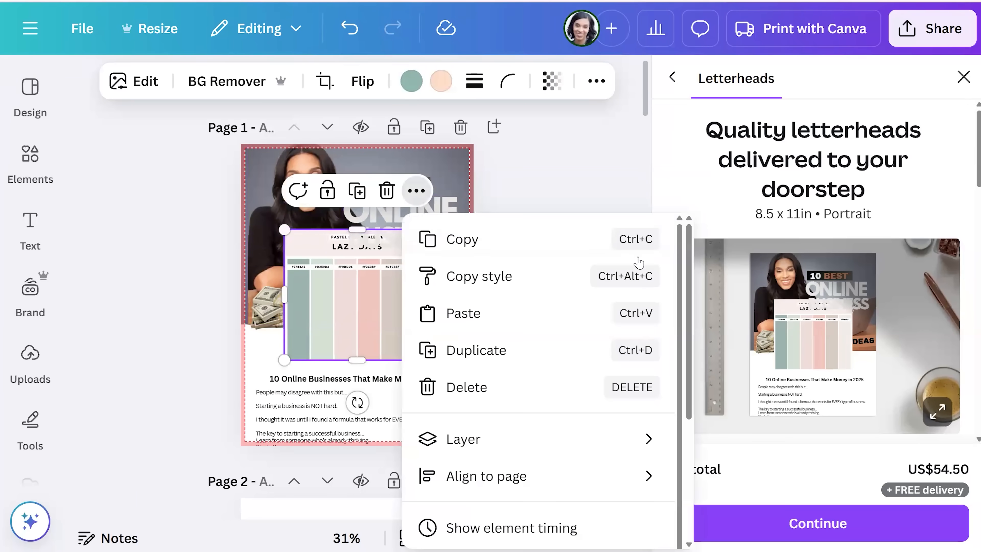
{"action": "scroll", "coordinate": [668, 364], "scroll_direction": "down", "scroll_amount": 2}
{"action": "scroll", "coordinate": [669, 365], "scroll_direction": "down", "scroll_amount": 5}
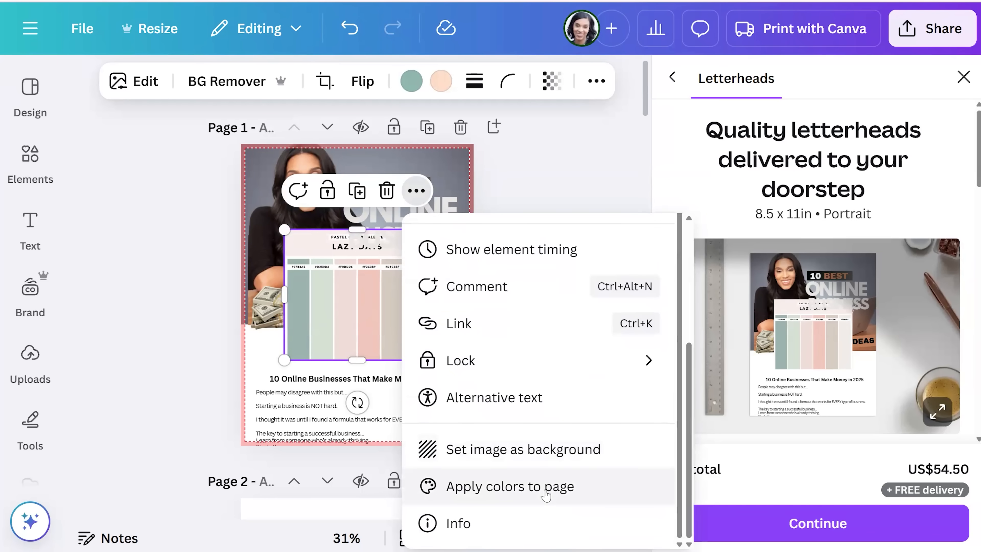
{"action": "left_click", "coordinate": [546, 494]}
{"action": "left_click_drag", "start_coordinate": [357, 295], "coordinate": [435, 383]}
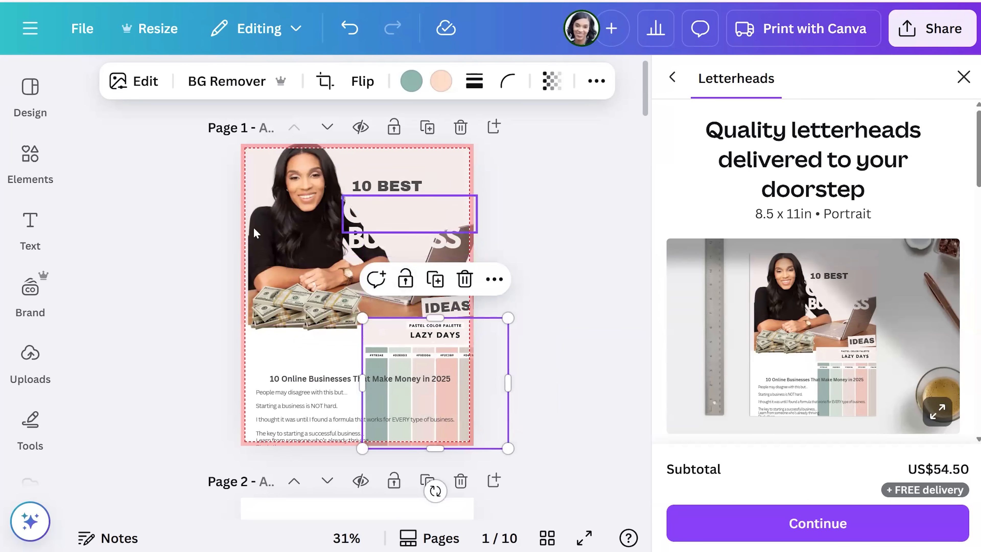
Recolour the ONLINE and BUSINESS title texts with the muted teal photo colour from the Lazy Days palette image.
{"action": "left_click", "coordinate": [390, 221]}
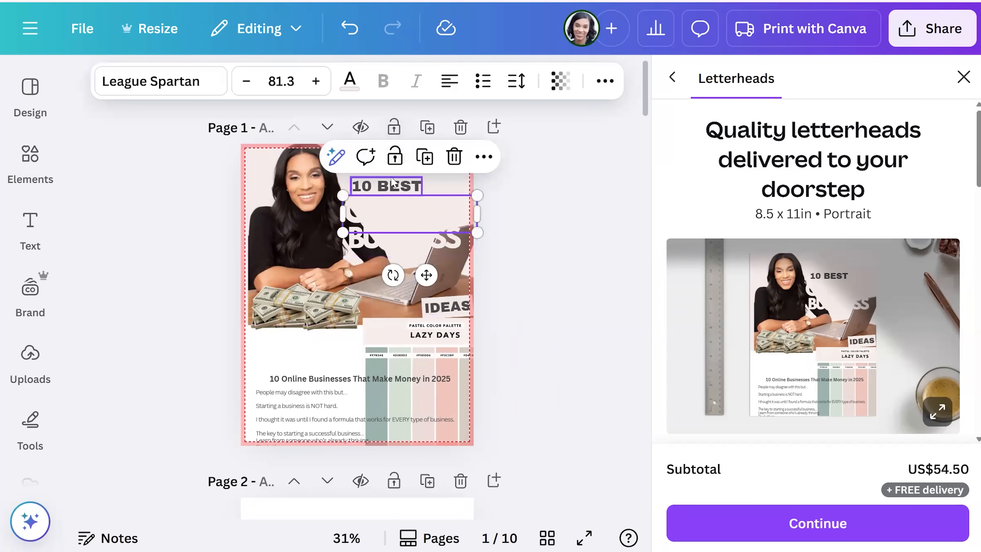
{"action": "left_click", "coordinate": [350, 82]}
{"action": "left_click_drag", "start_coordinate": [387, 193], "coordinate": [392, 343]}
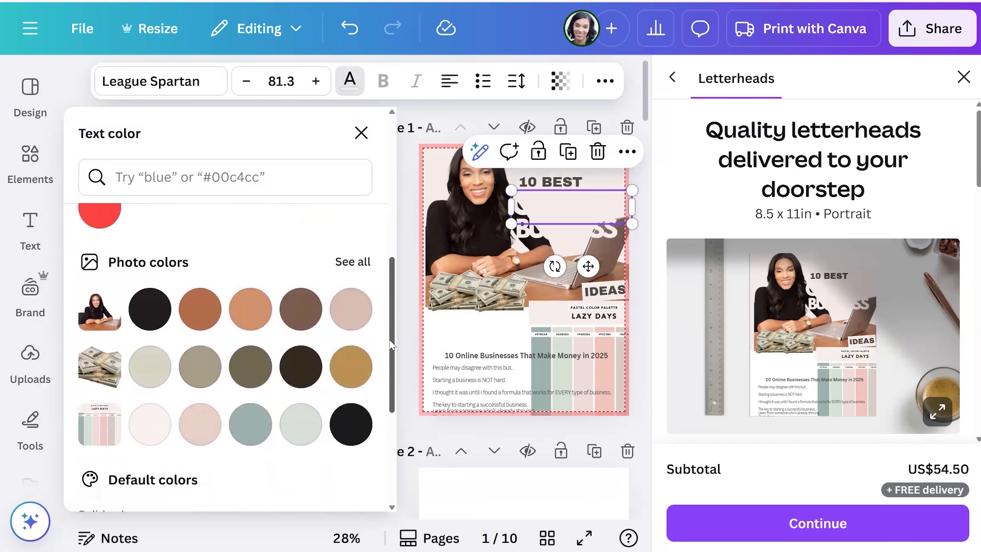
{"action": "left_click", "coordinate": [310, 433]}
{"action": "left_click", "coordinate": [261, 425]}
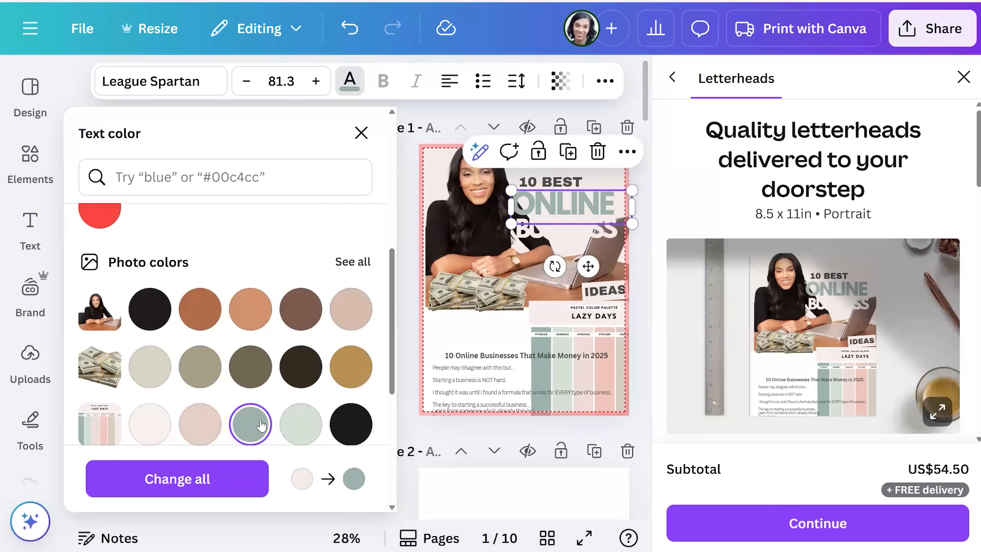
{"action": "left_click", "coordinate": [540, 235]}
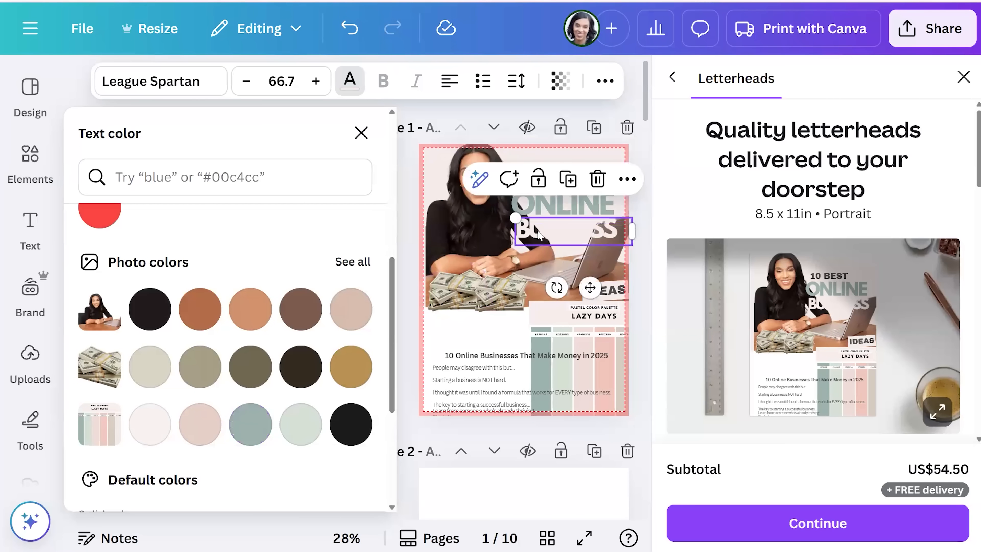
{"action": "left_click", "coordinate": [250, 424]}
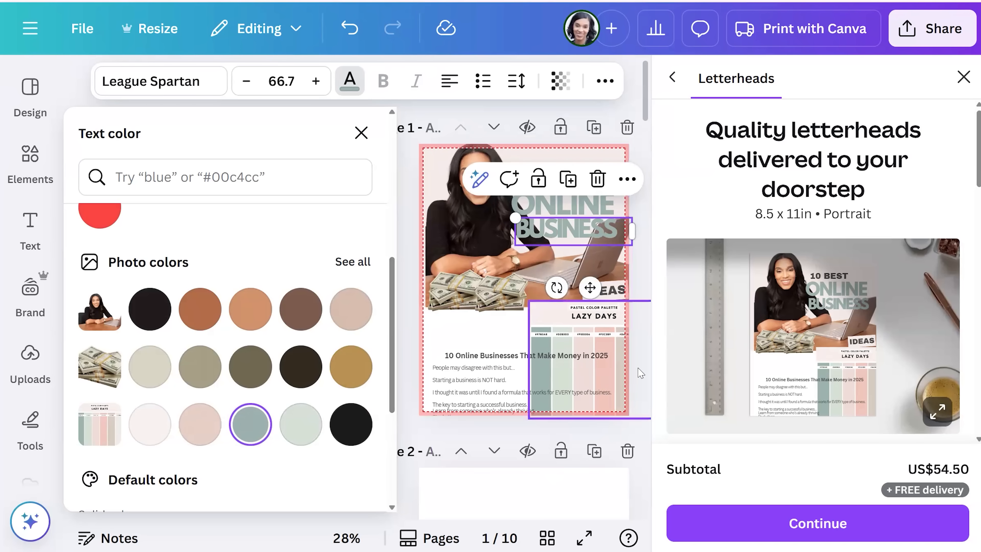
Delete the Lazy Days palette image from page 1.
{"action": "key", "text": "Escape"}
{"action": "left_click", "coordinate": [425, 328]}
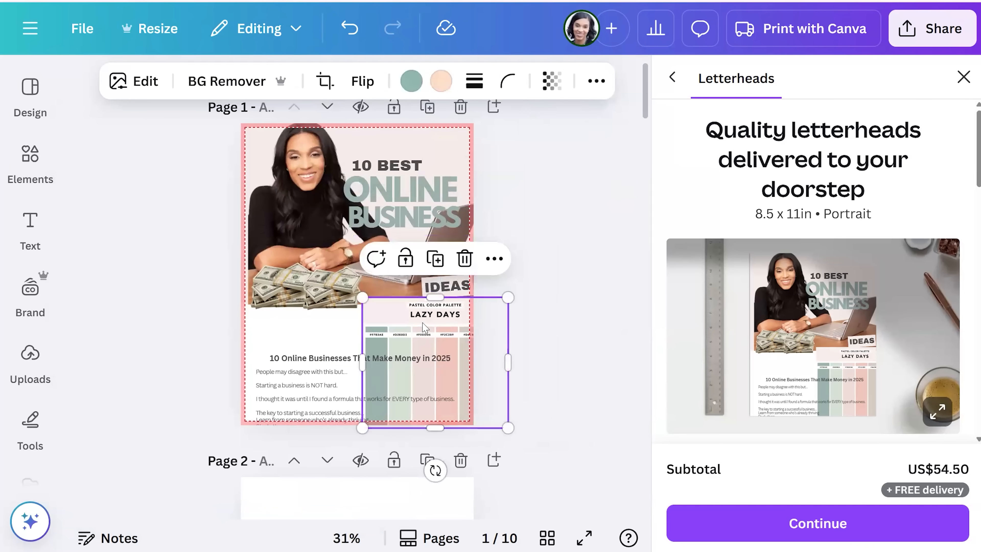
{"action": "key", "text": "Delete"}
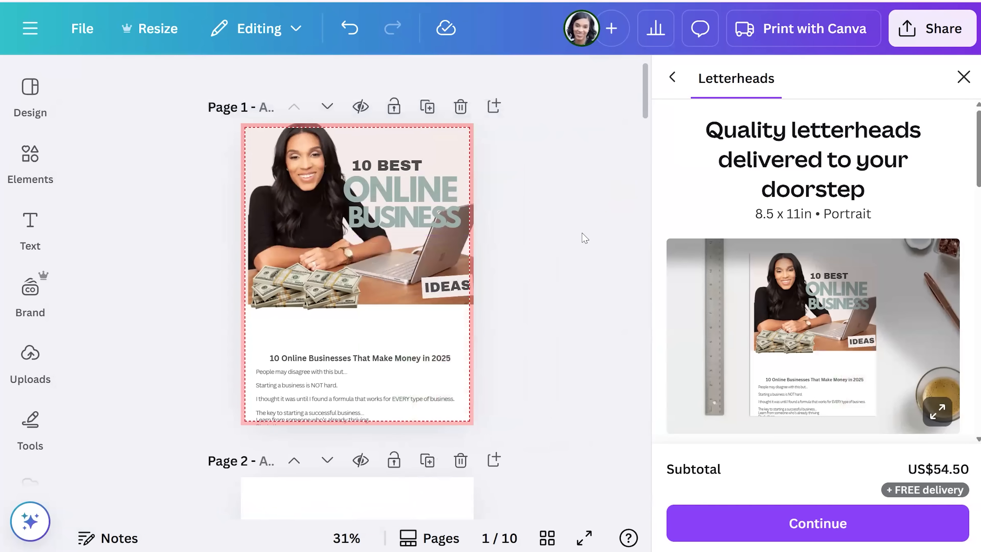
{"action": "scroll", "coordinate": [581, 271], "scroll_direction": "up", "scroll_amount": 1}
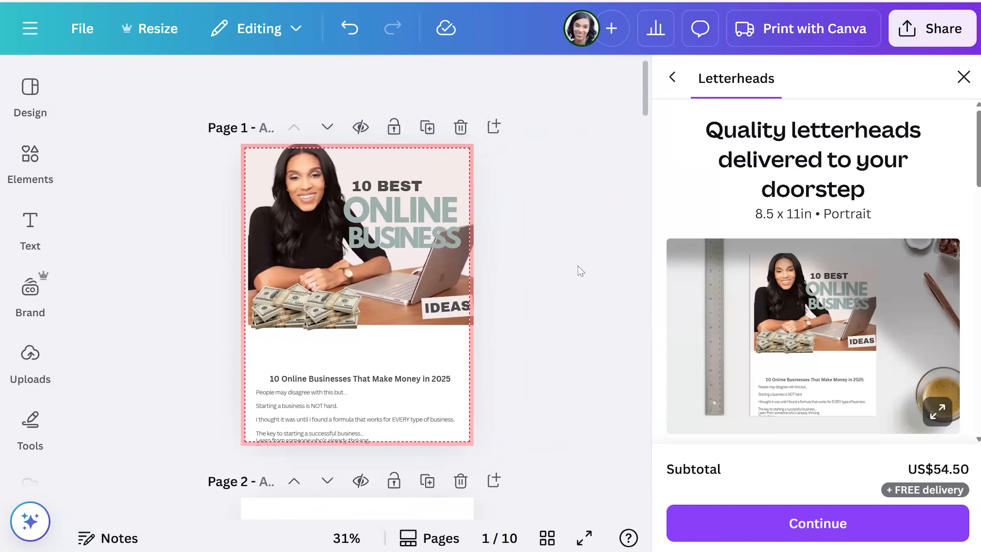